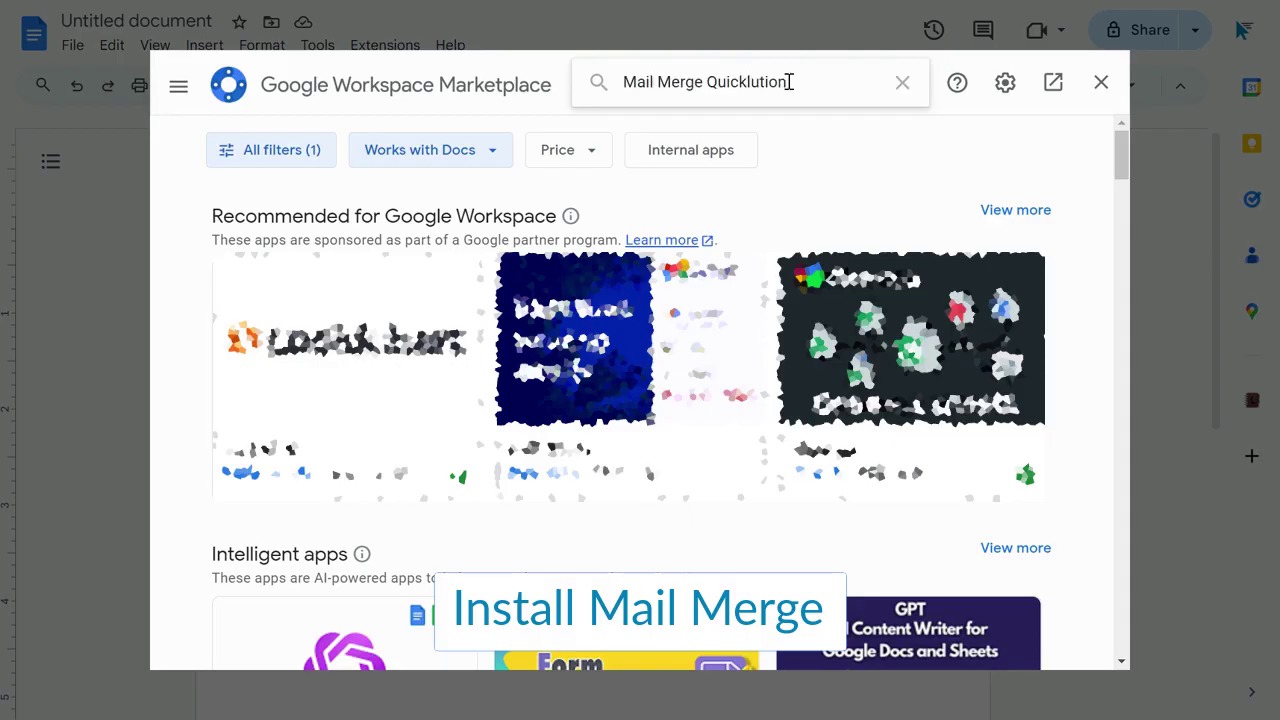
Step: Search the Google Workspace Marketplace for Mail Merge Quicklution and install the Mail Merge add-on by Quicklution
key(Return)
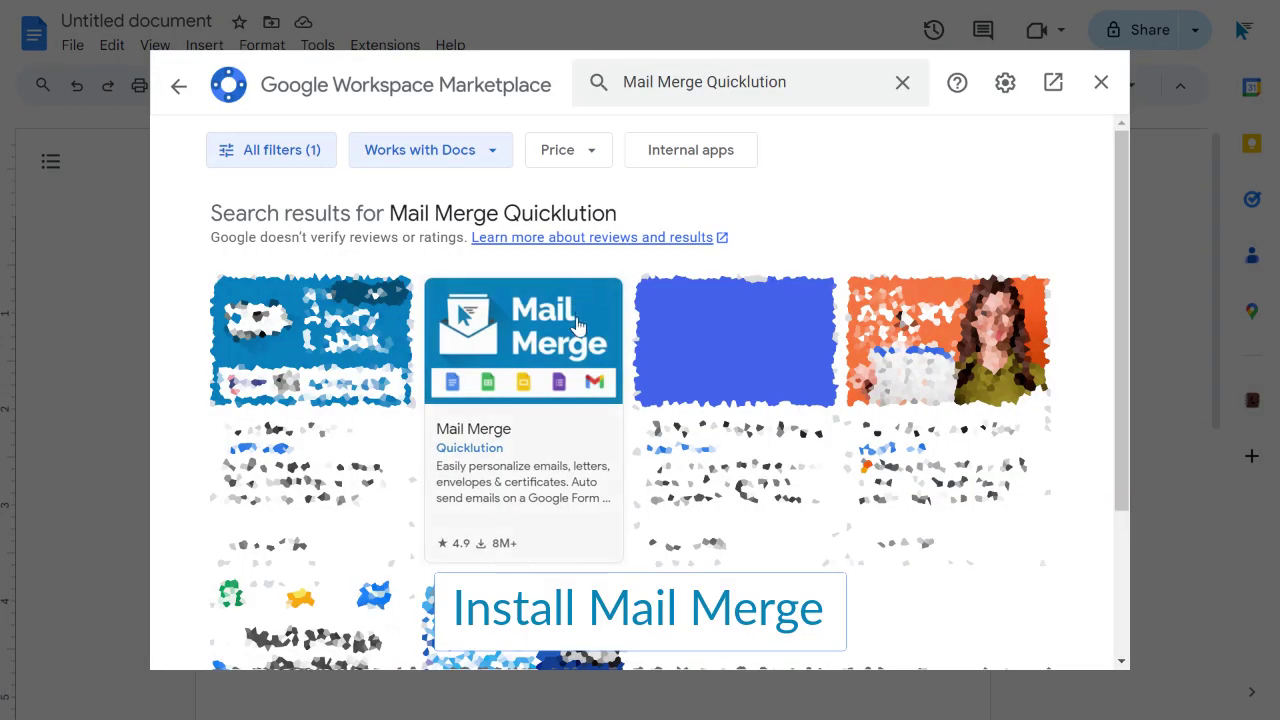
click(577, 322)
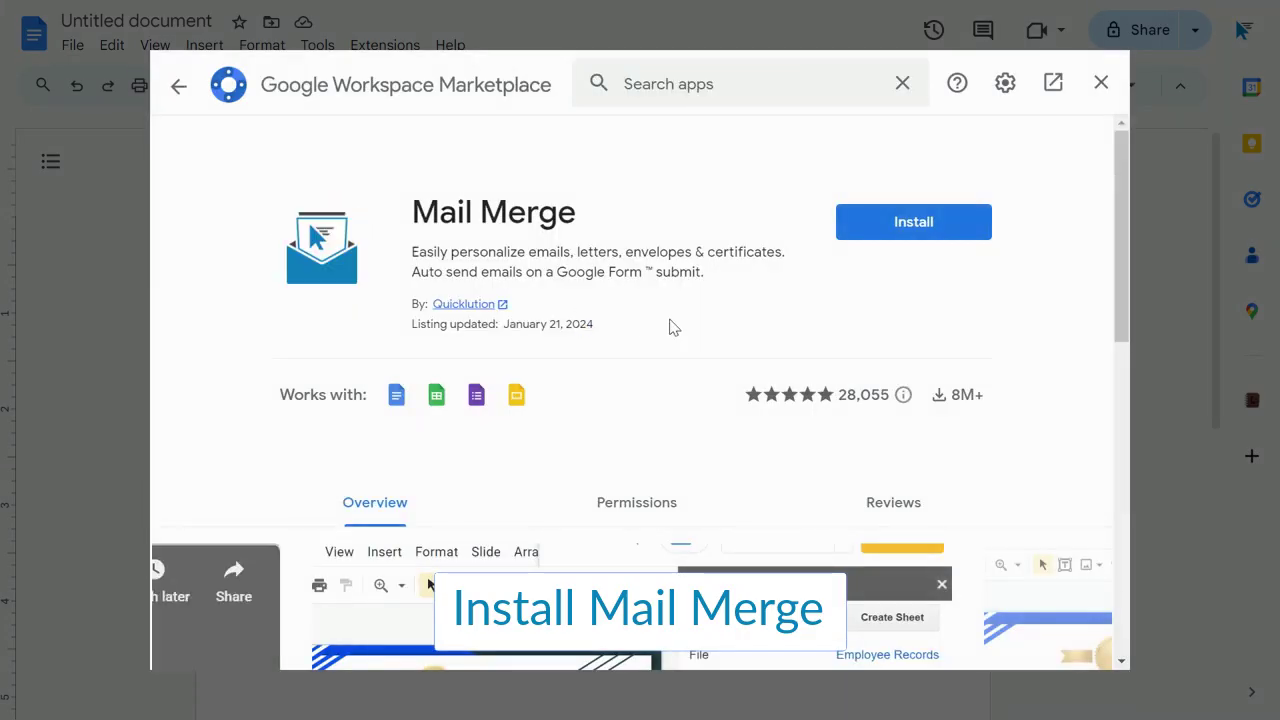
click(913, 222)
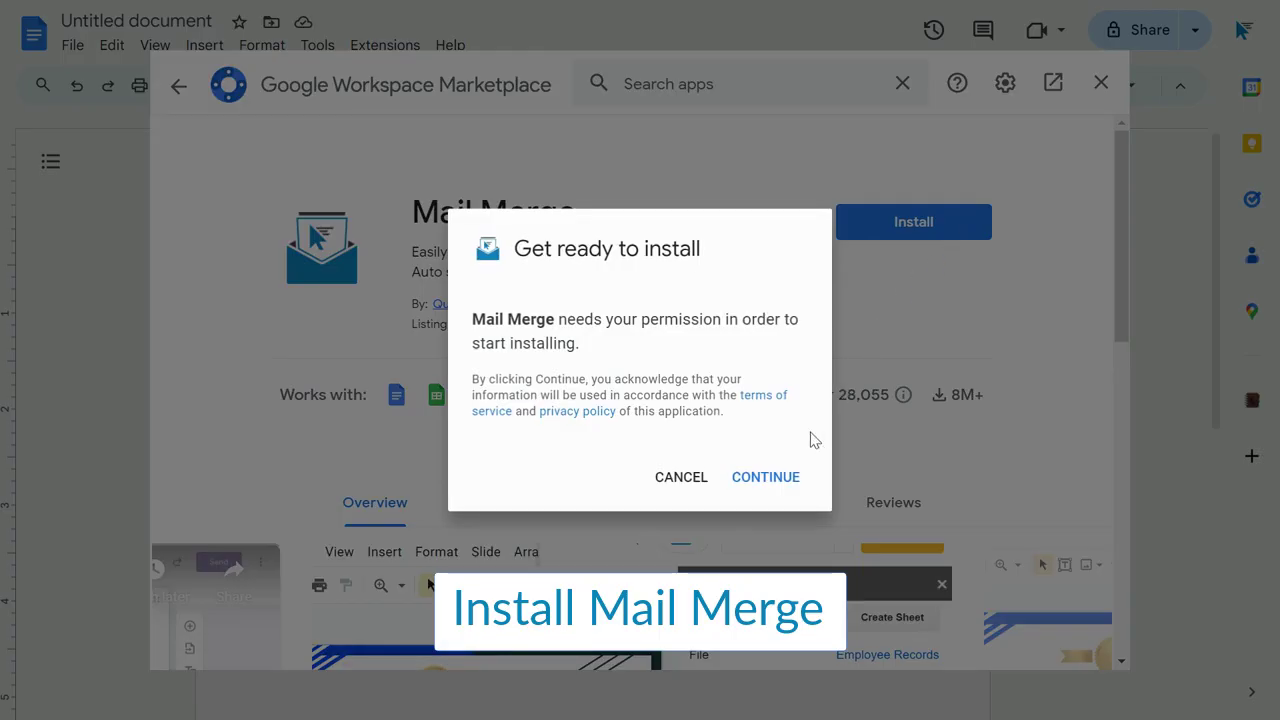
click(777, 477)
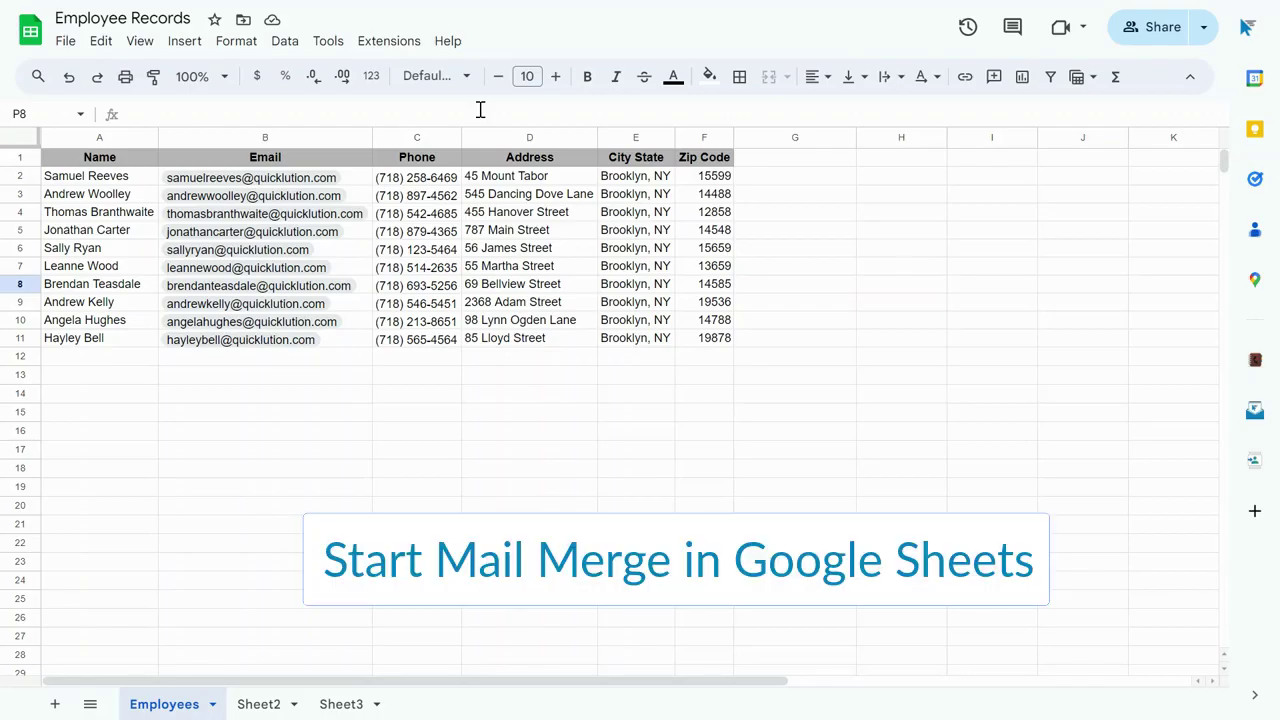
Step: Start Mail Merge in the Employee Records spreadsheet and bring up its letter merge settings outside full-screen view
click(407, 50)
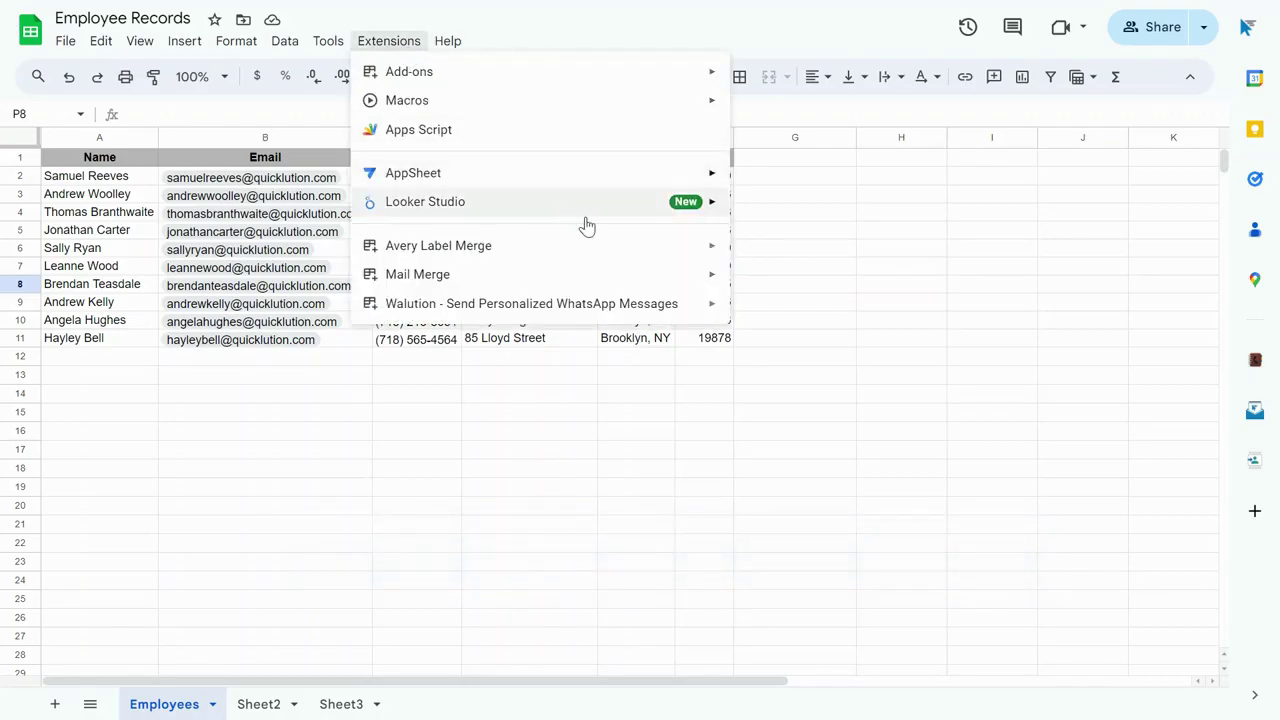
mouse_move(688, 284)
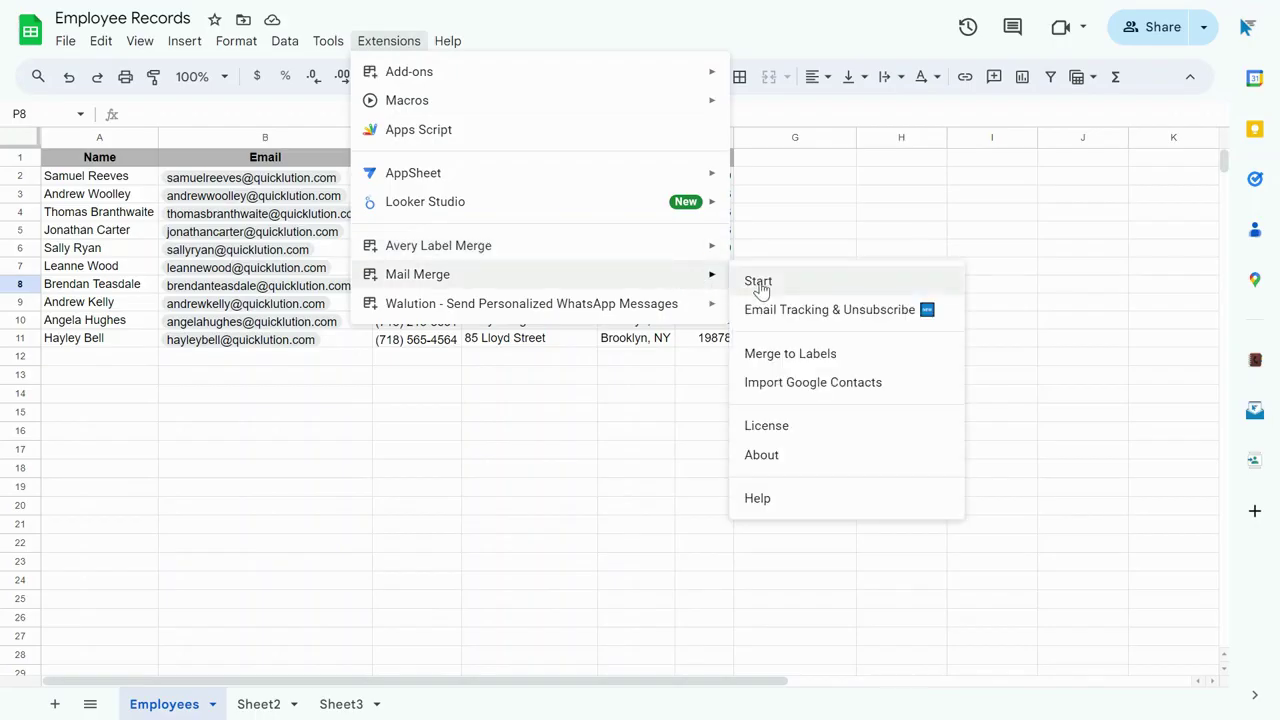
click(840, 292)
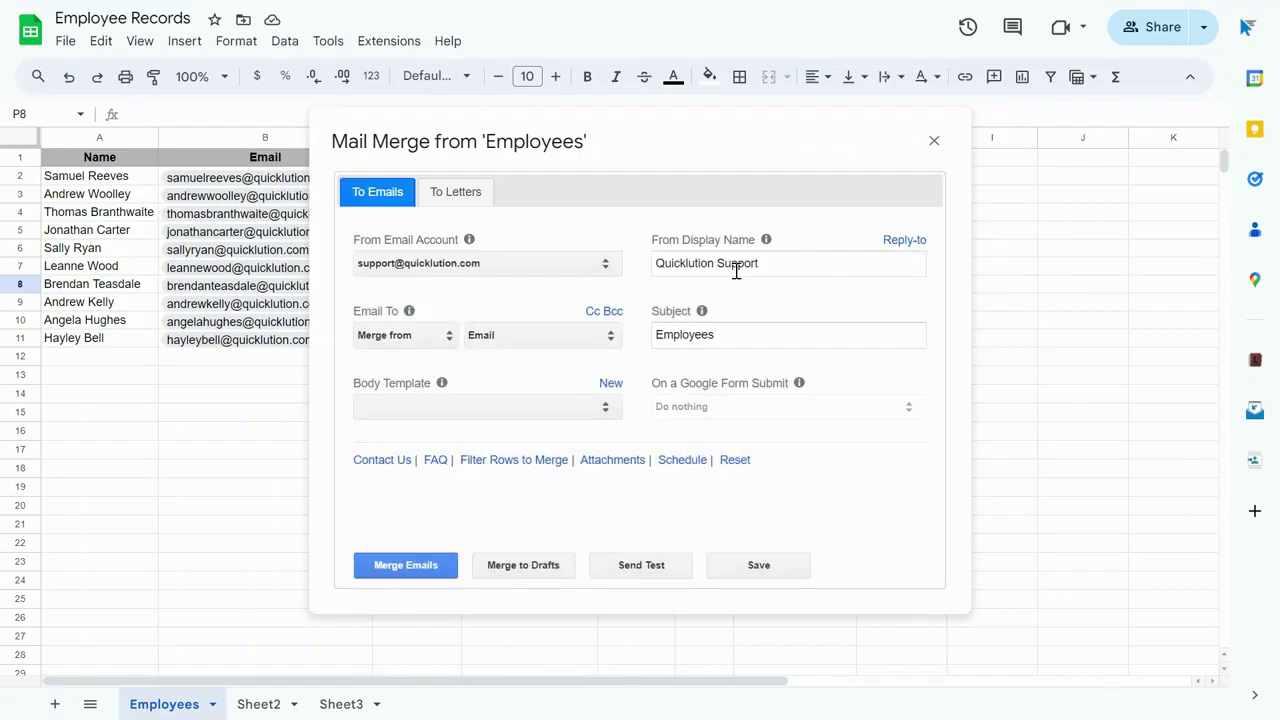
click(486, 196)
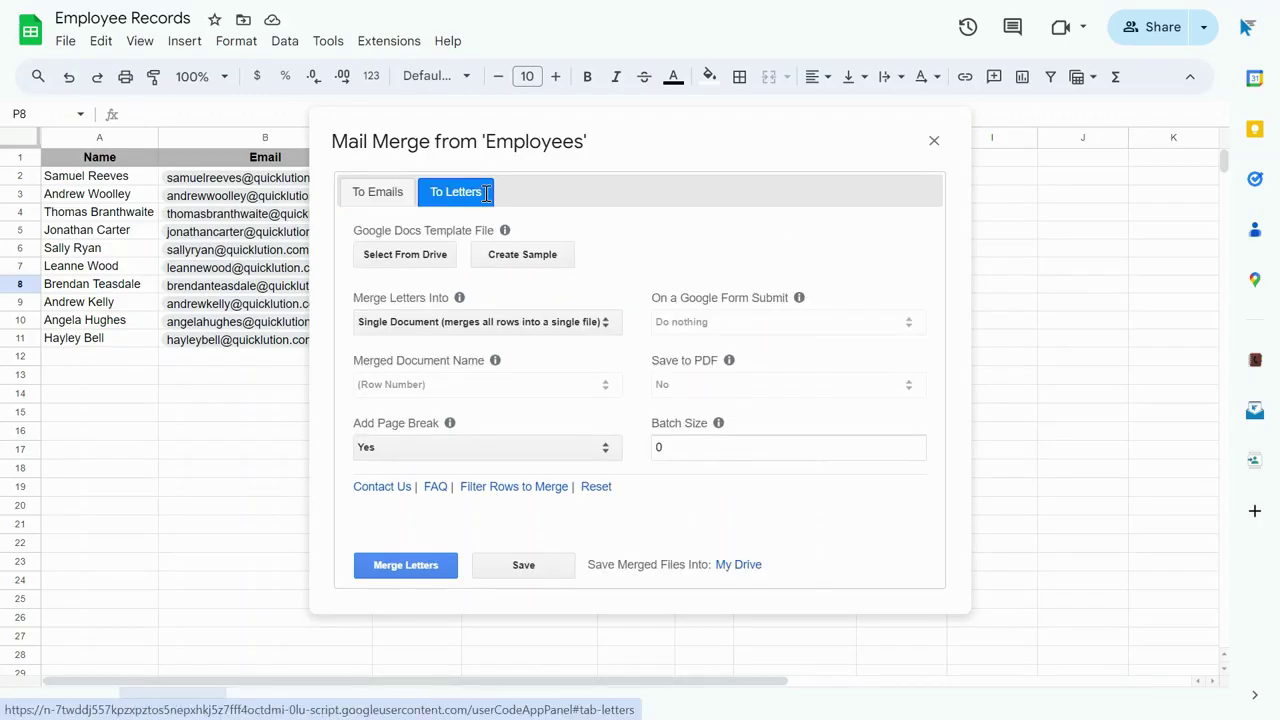
key(F11)
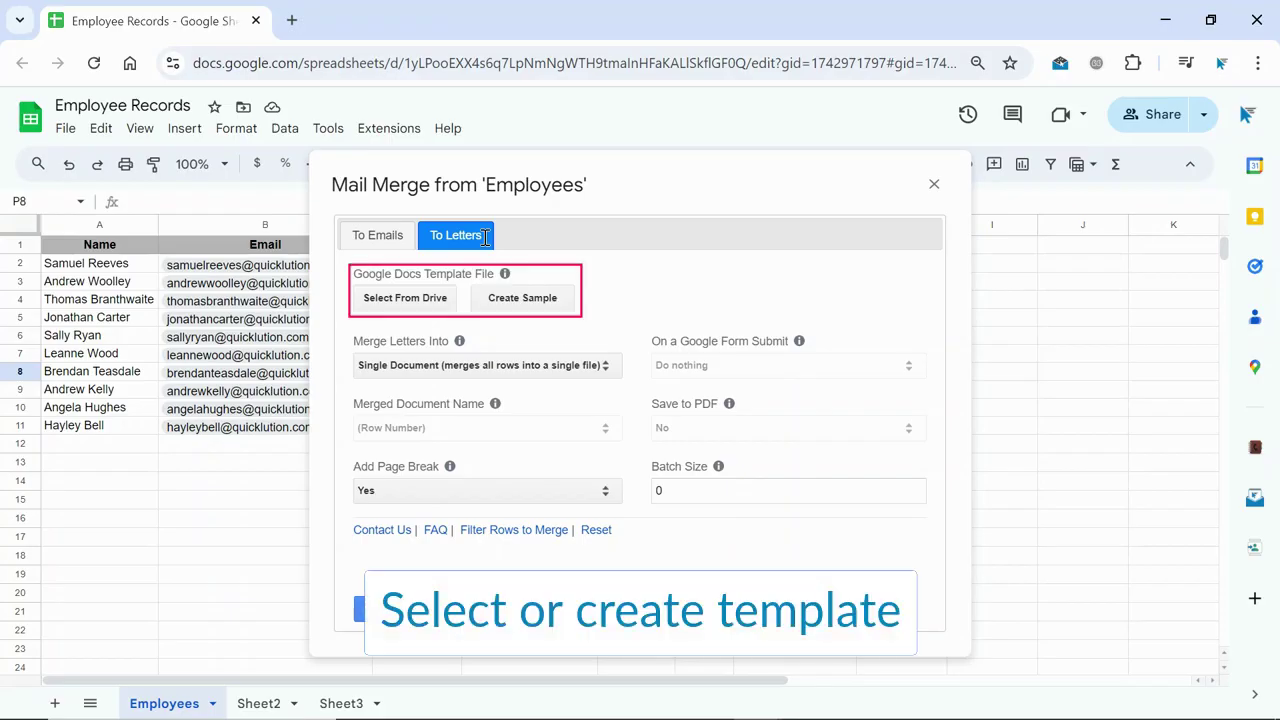
Step: Choose the Email Template document from Drive as the Google Docs template for the letters
click(448, 305)
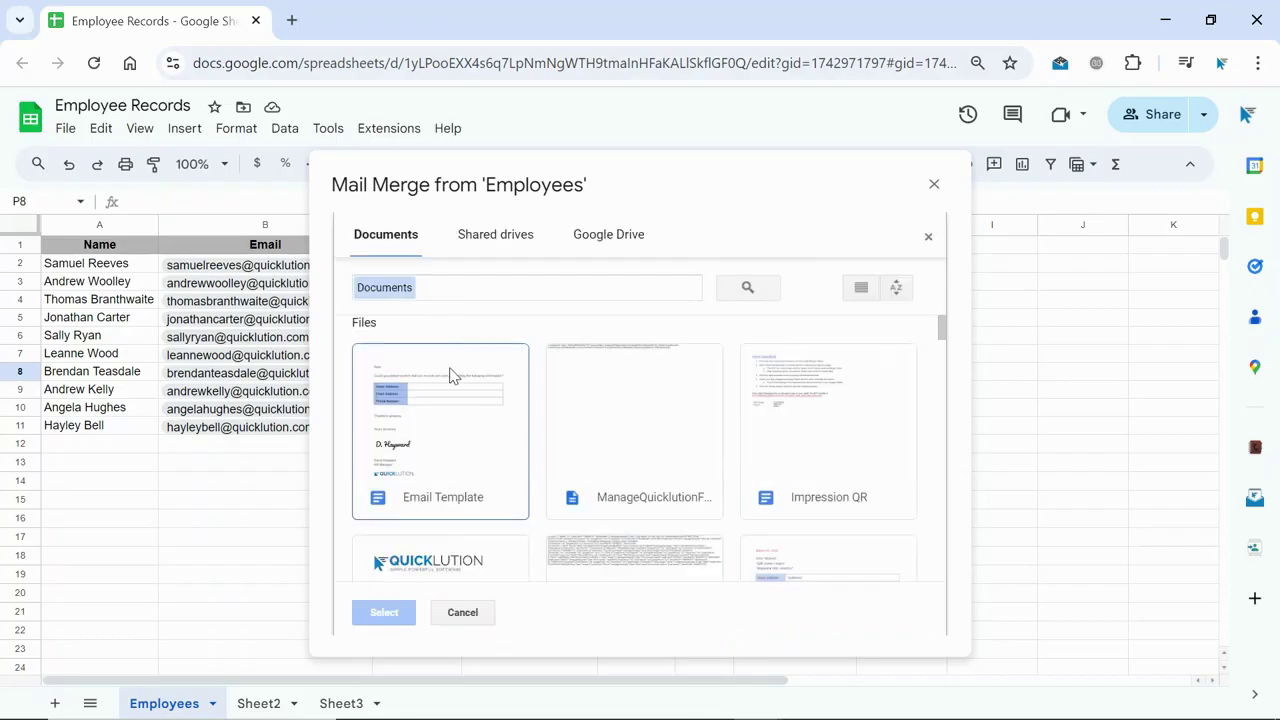
click(450, 375)
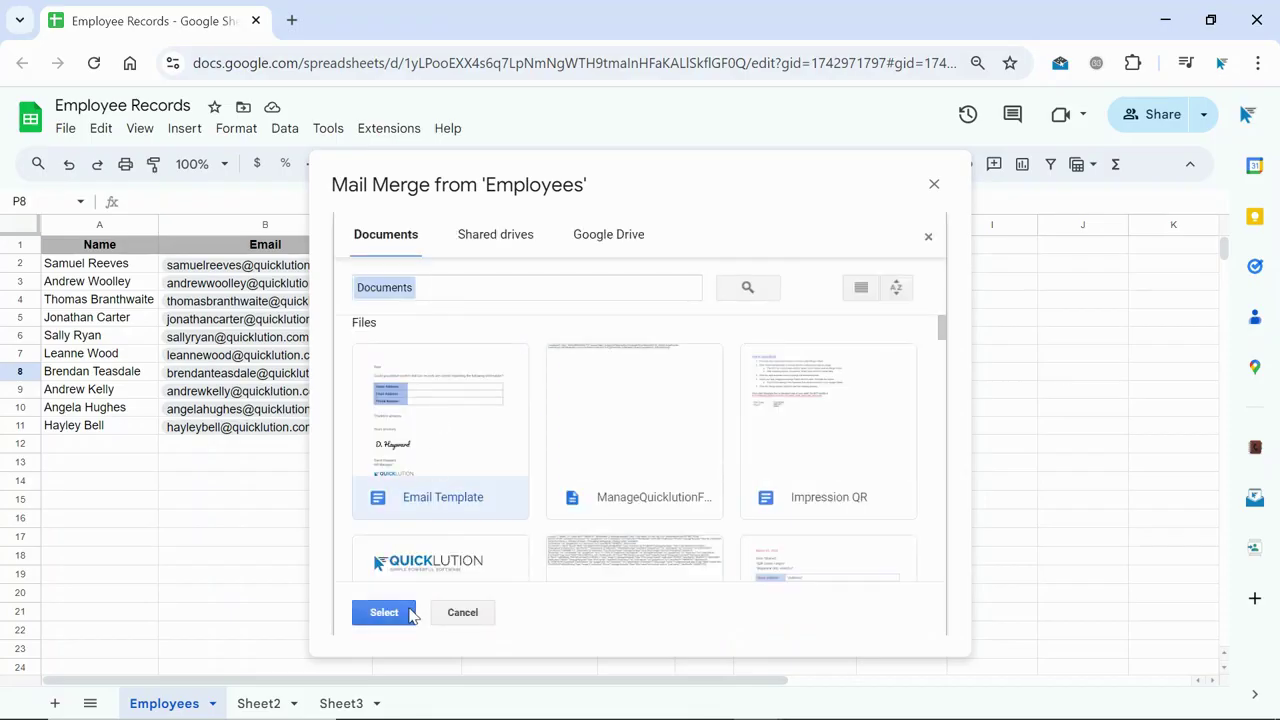
click(408, 611)
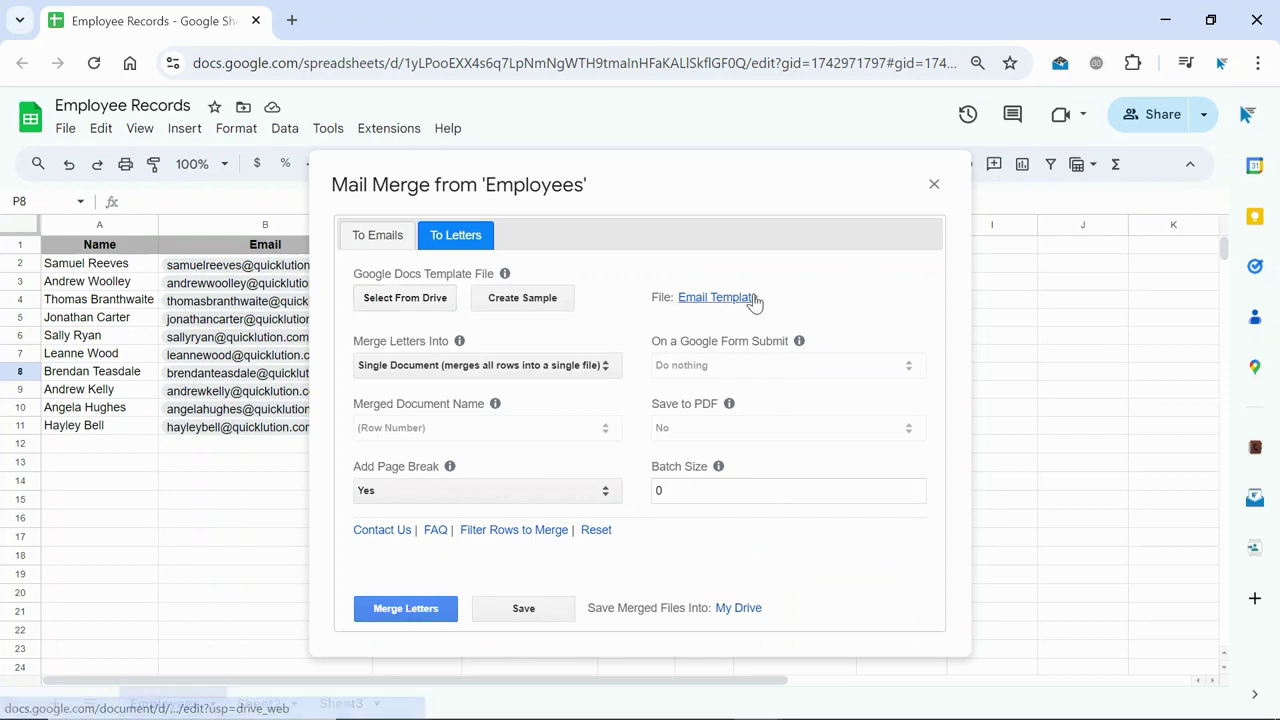
Step: Open the linked Email Template document and start Mail Merge in it
click(716, 297)
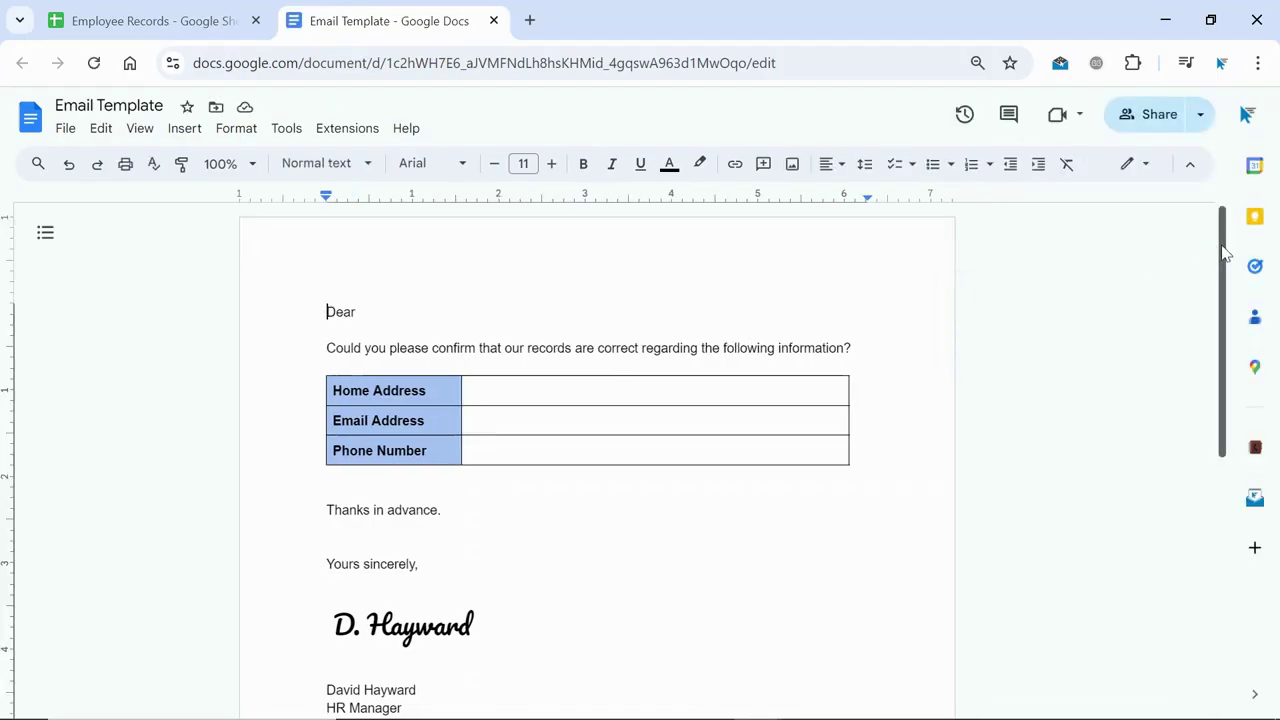
drag(1226, 253, 1232, 294)
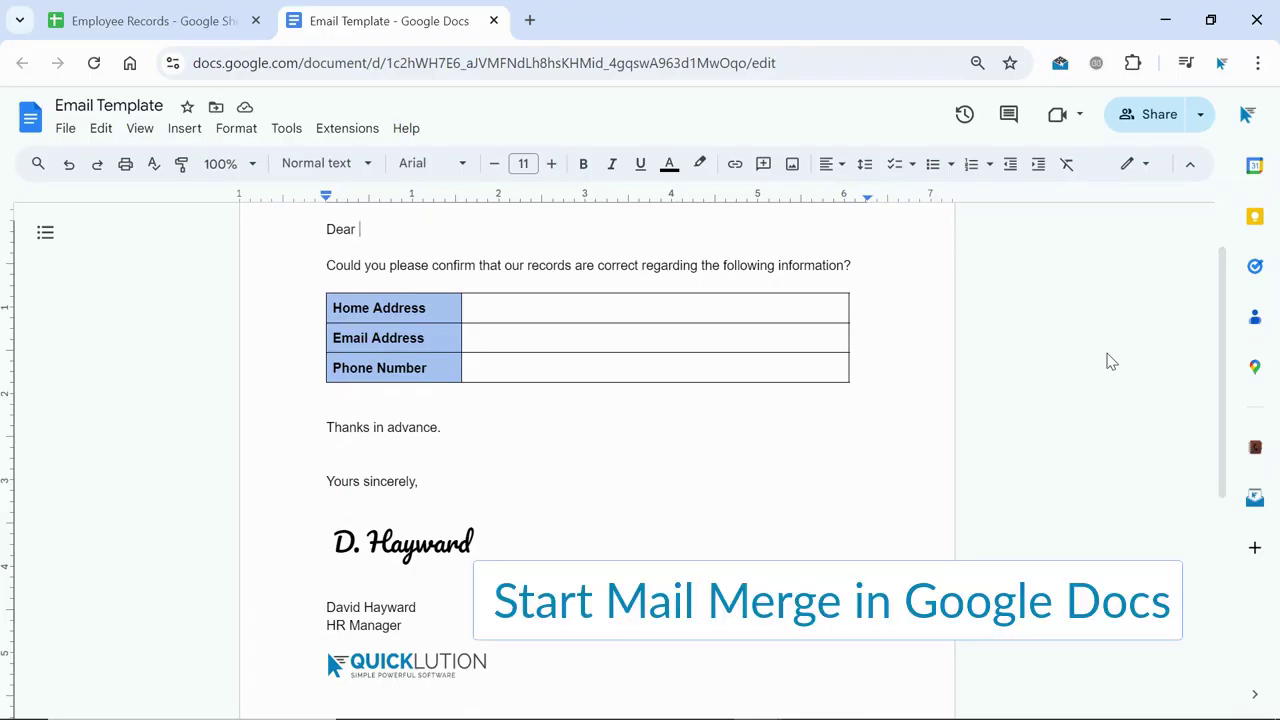
click(368, 132)
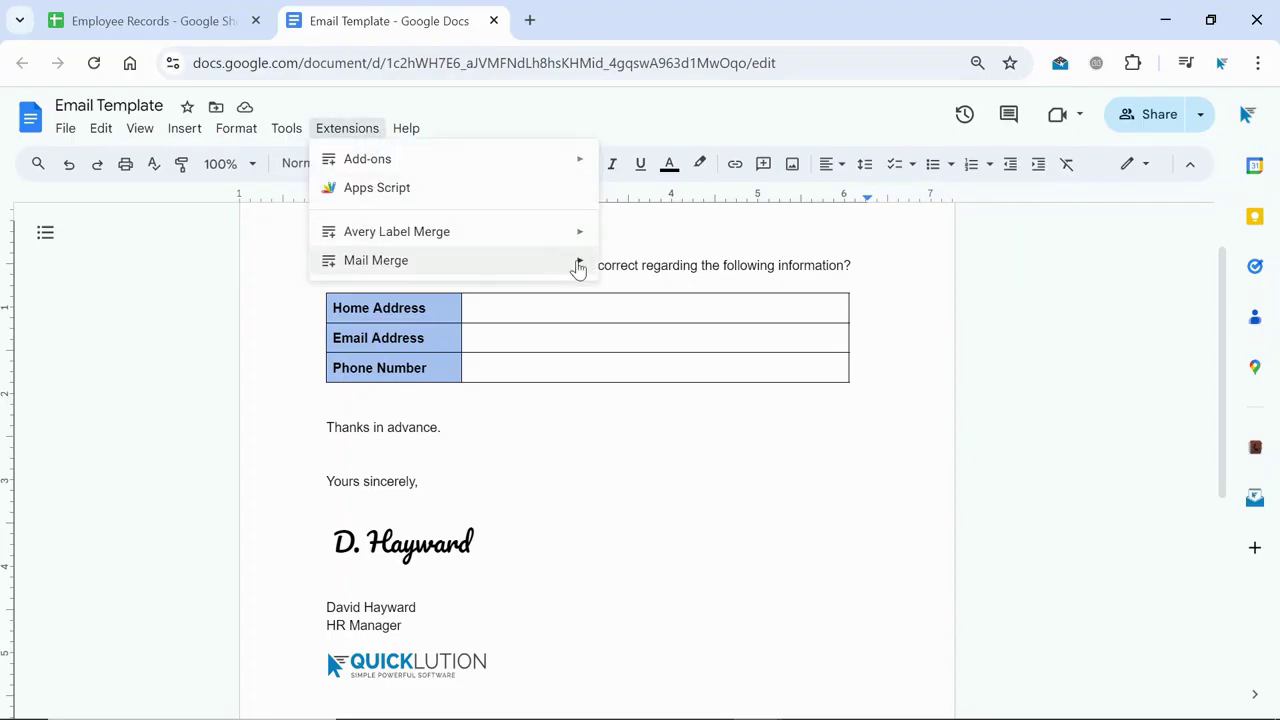
mouse_move(577, 266)
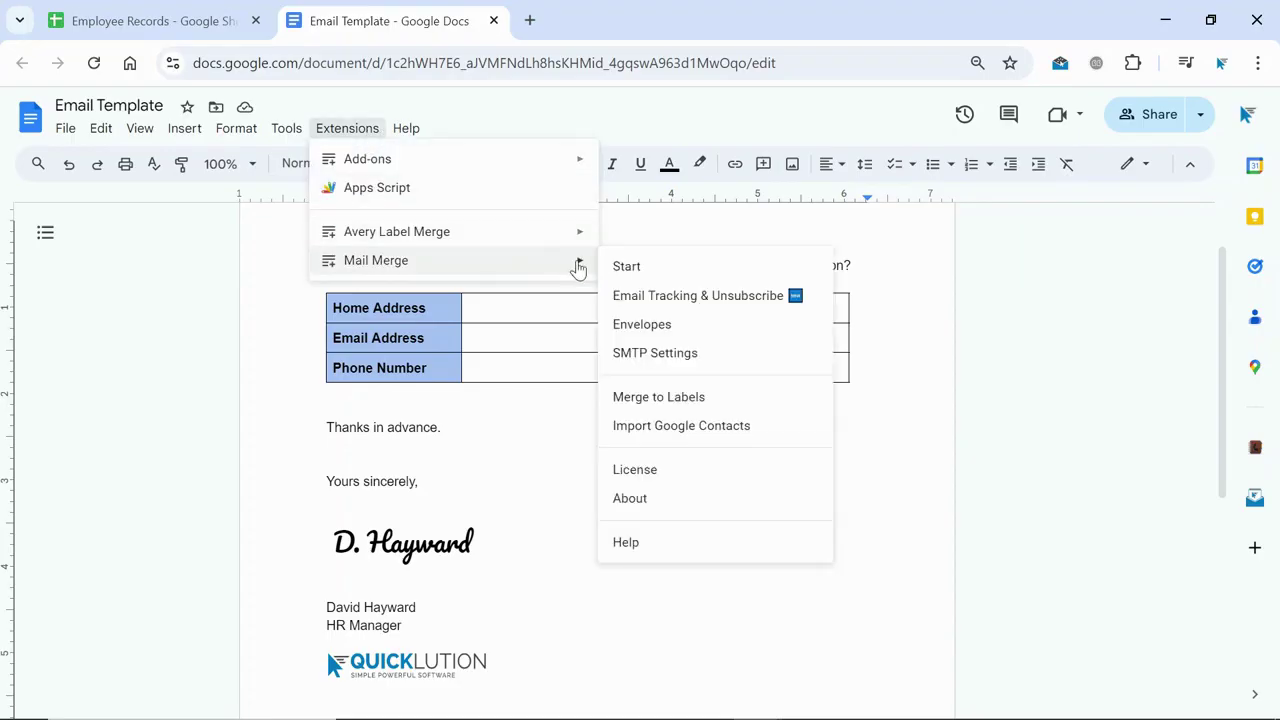
click(731, 268)
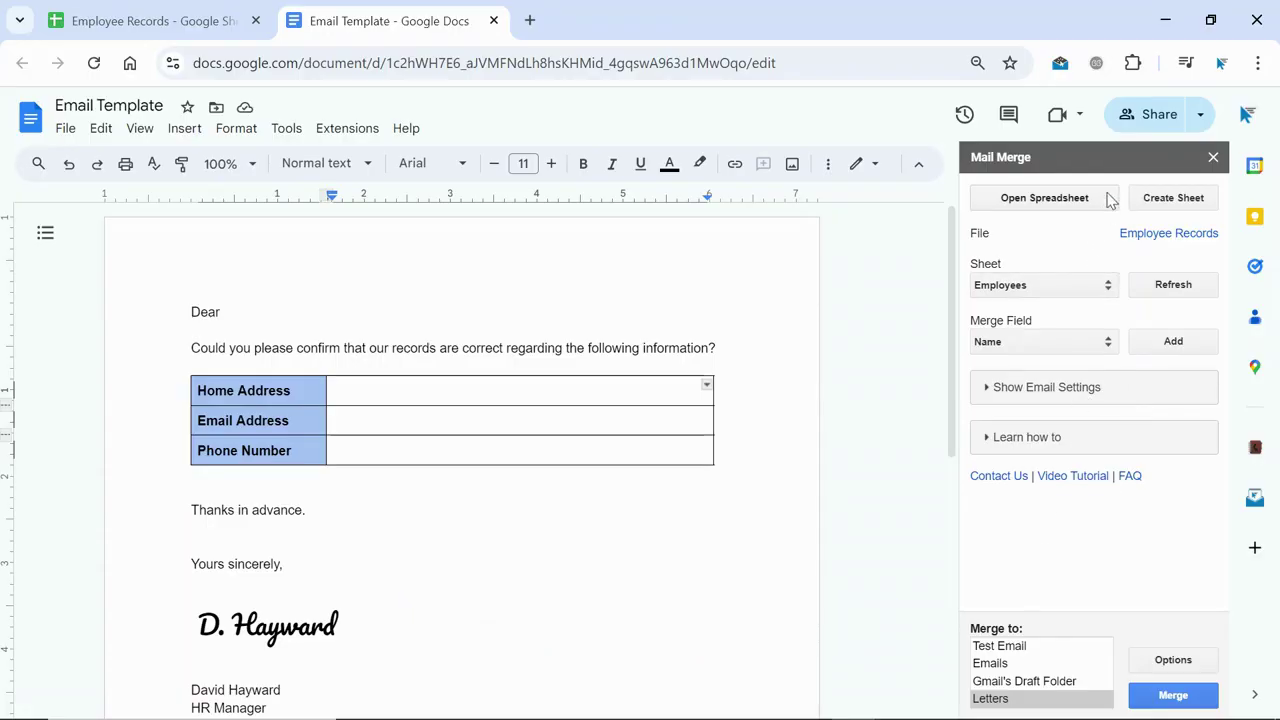
Step: Use the Employee Records spreadsheet and its Employees sheet as the merge data source
click(1108, 197)
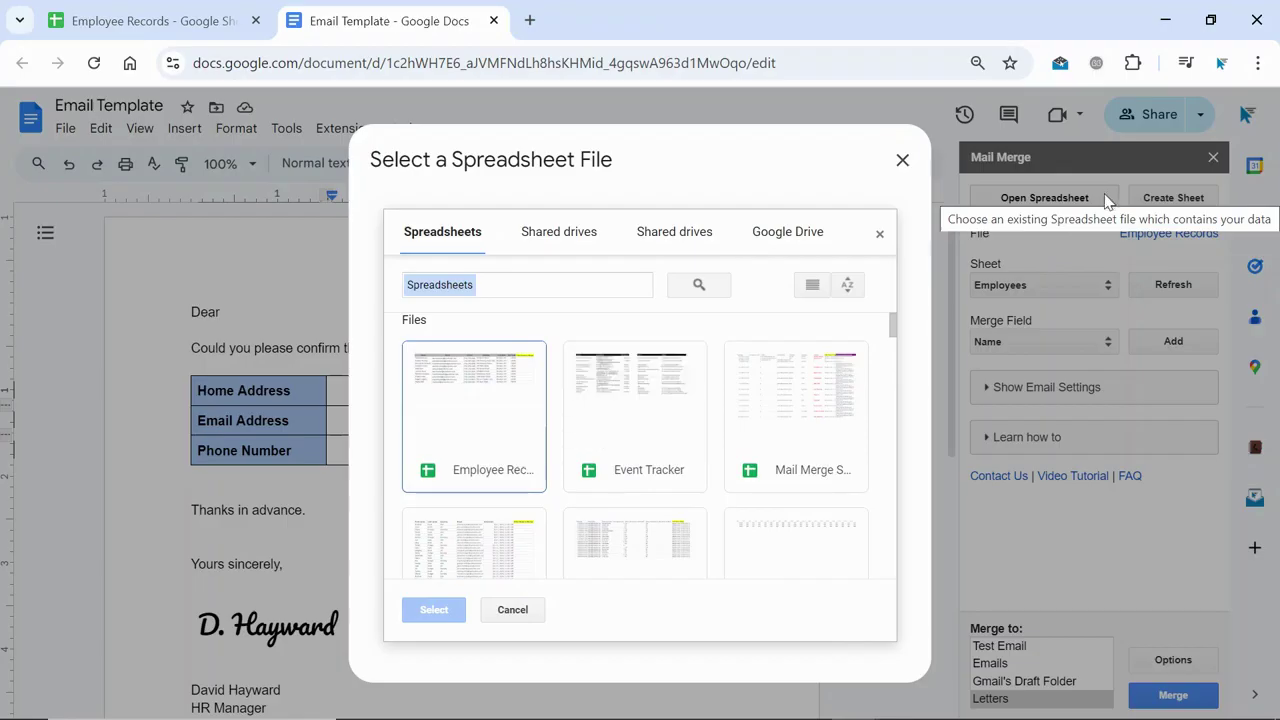
click(514, 405)
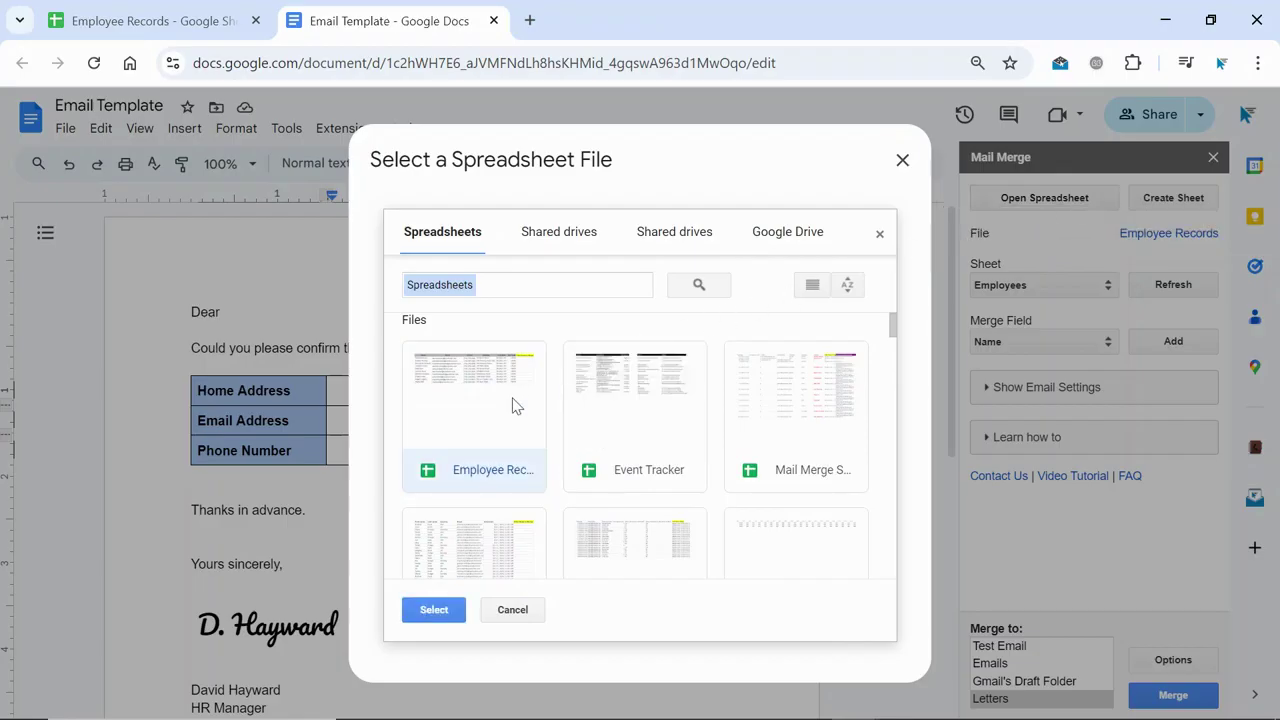
click(440, 609)
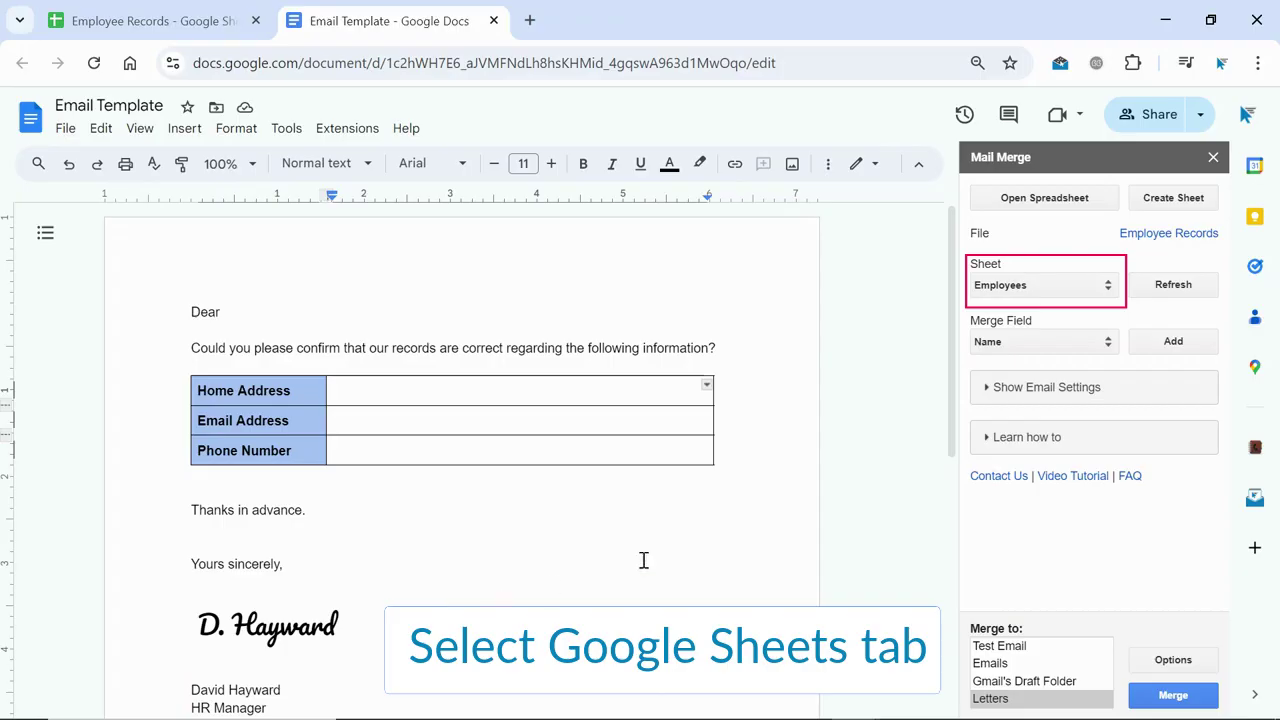
click(1106, 288)
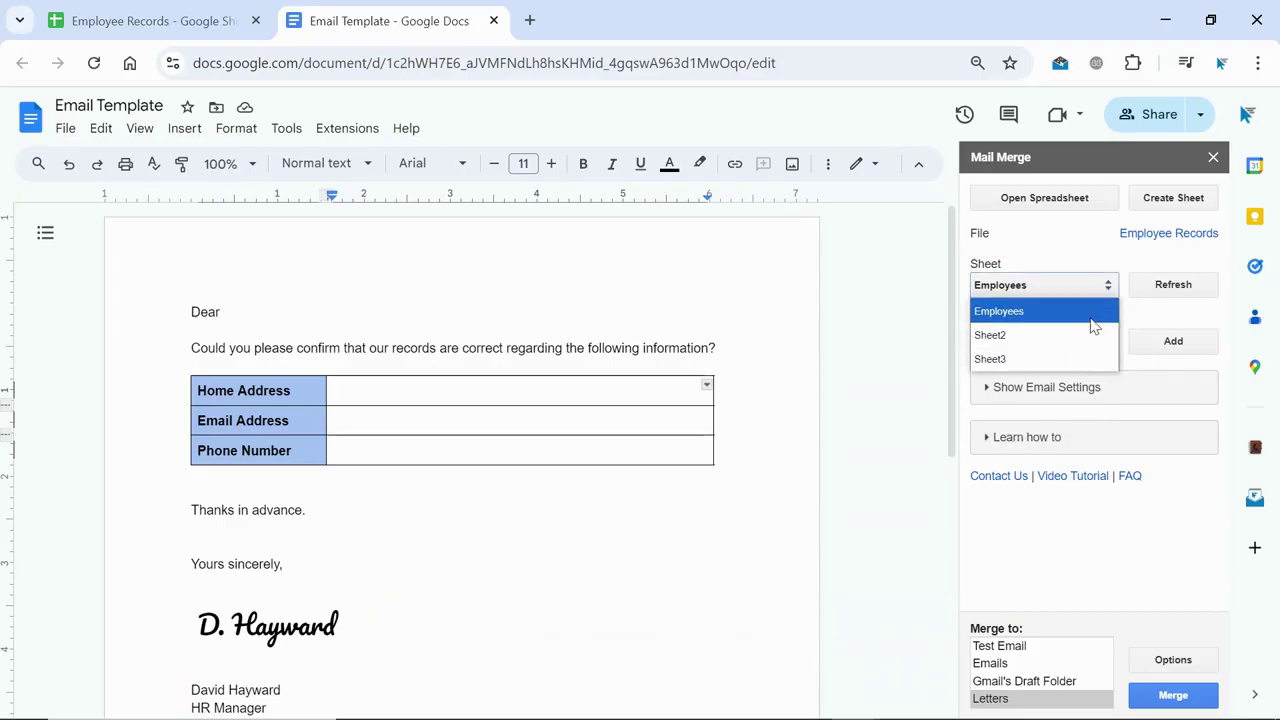
click(1094, 313)
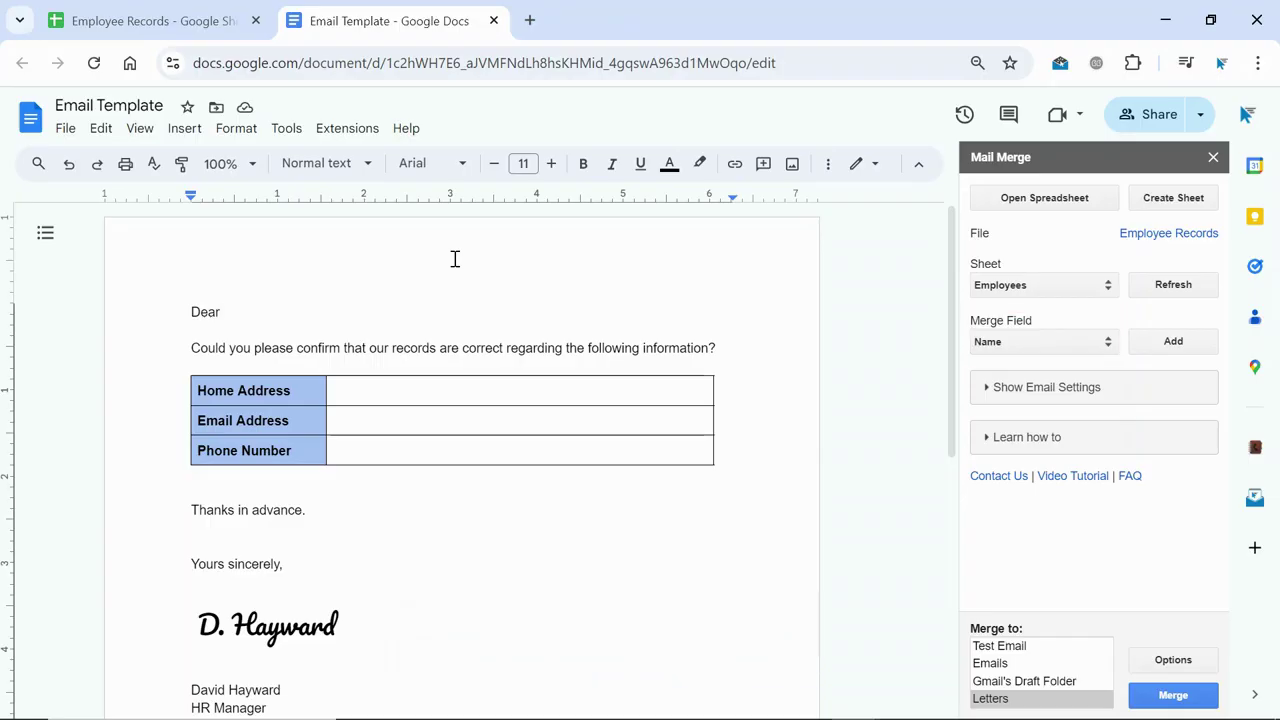
Step: Insert the Name merge field after "Dear" in the letter's greeting
click(1100, 343)
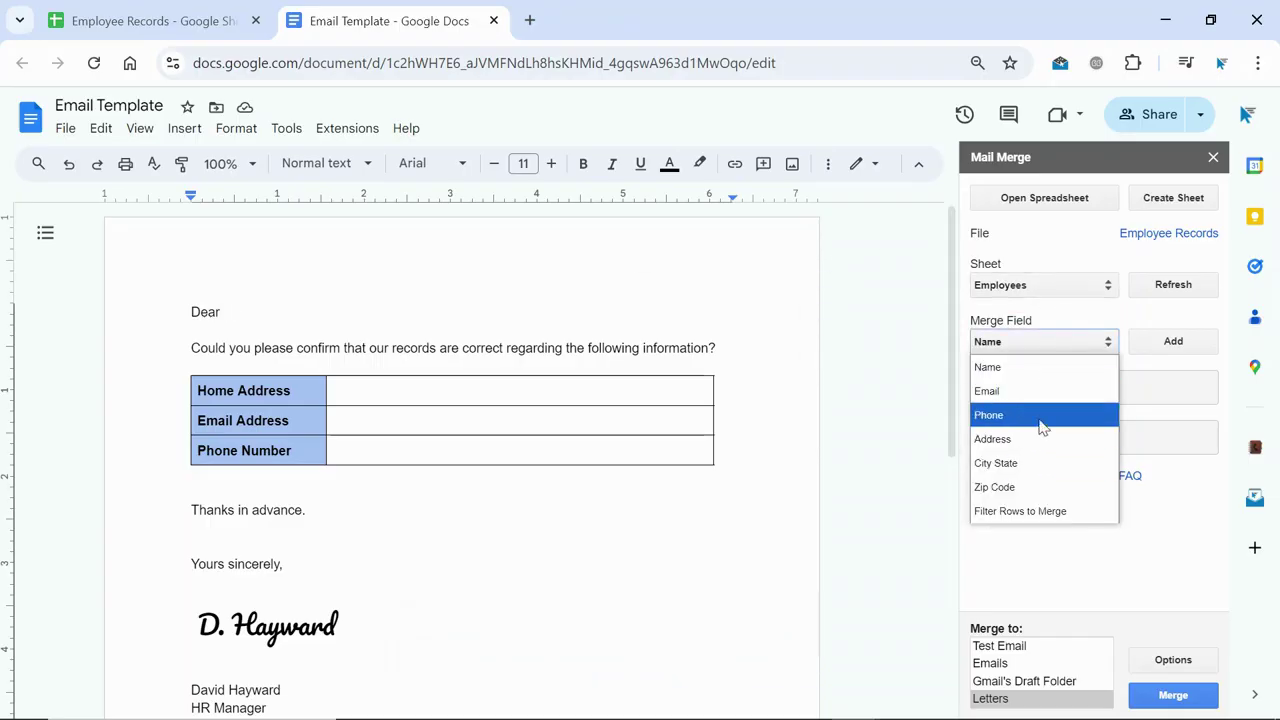
click(1064, 370)
click(1202, 345)
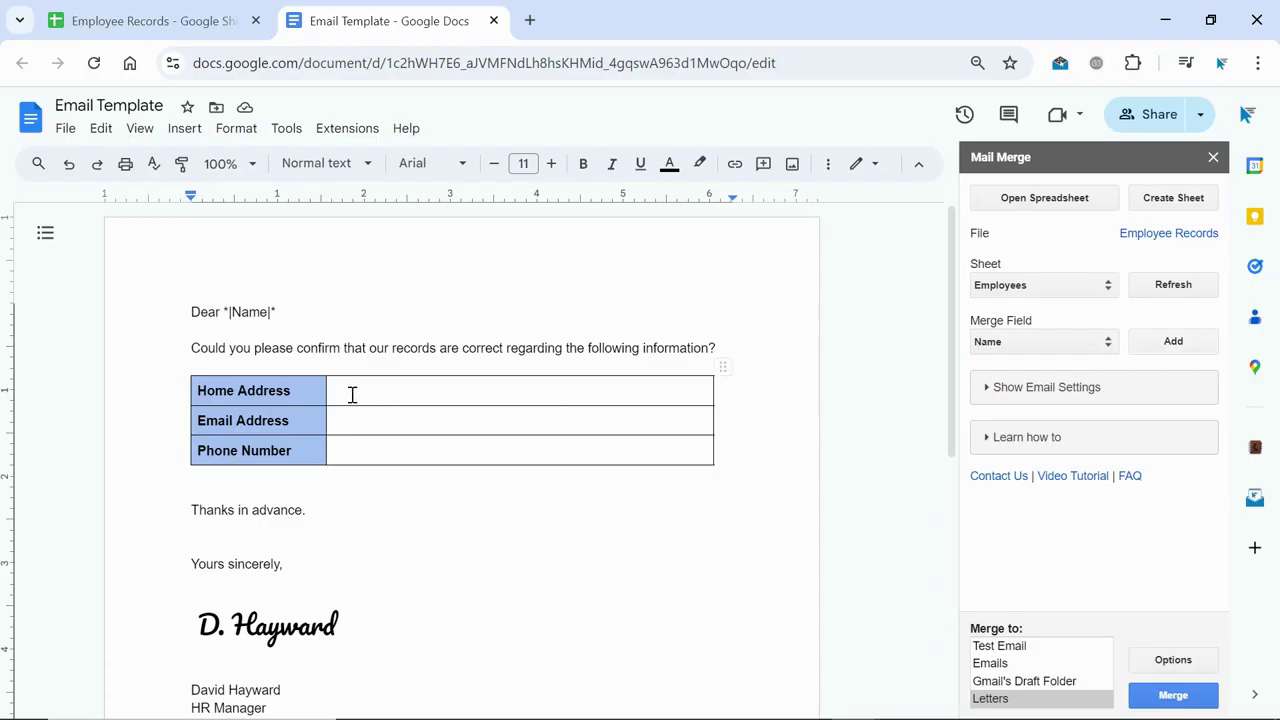
Step: Insert the Address merge field in the empty cell beside Home Address
click(352, 394)
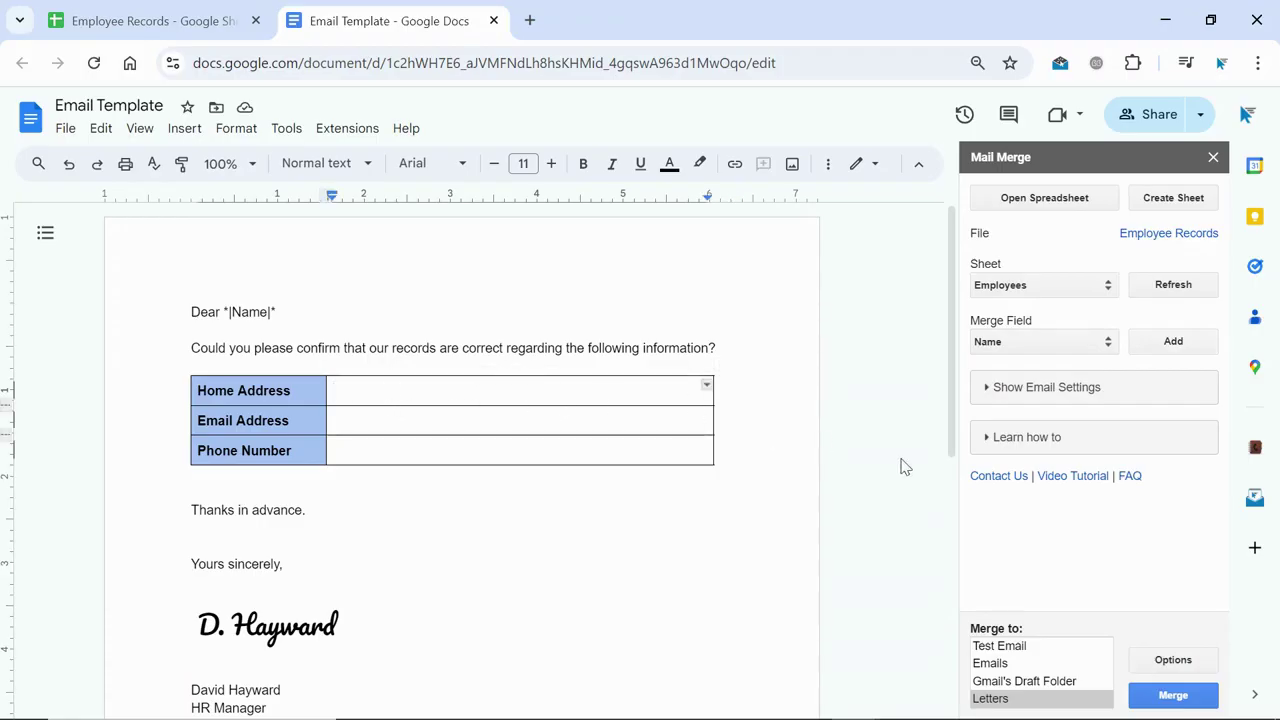
click(1104, 348)
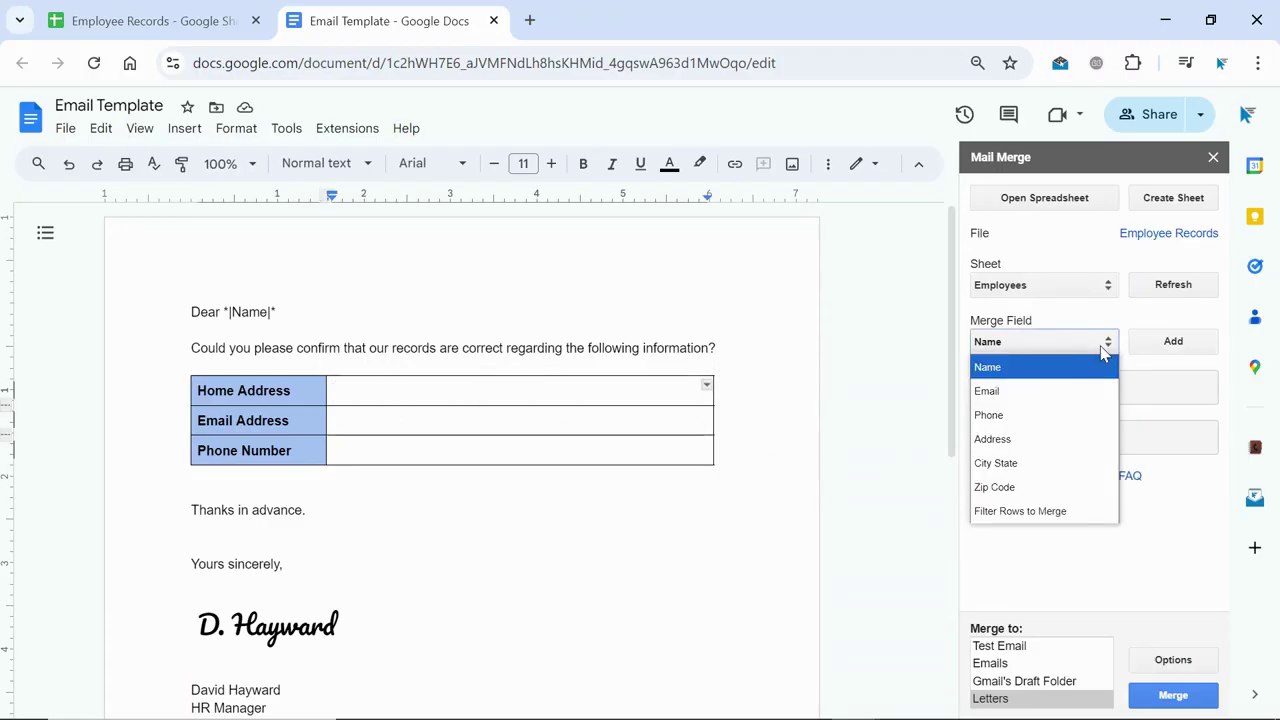
click(1034, 438)
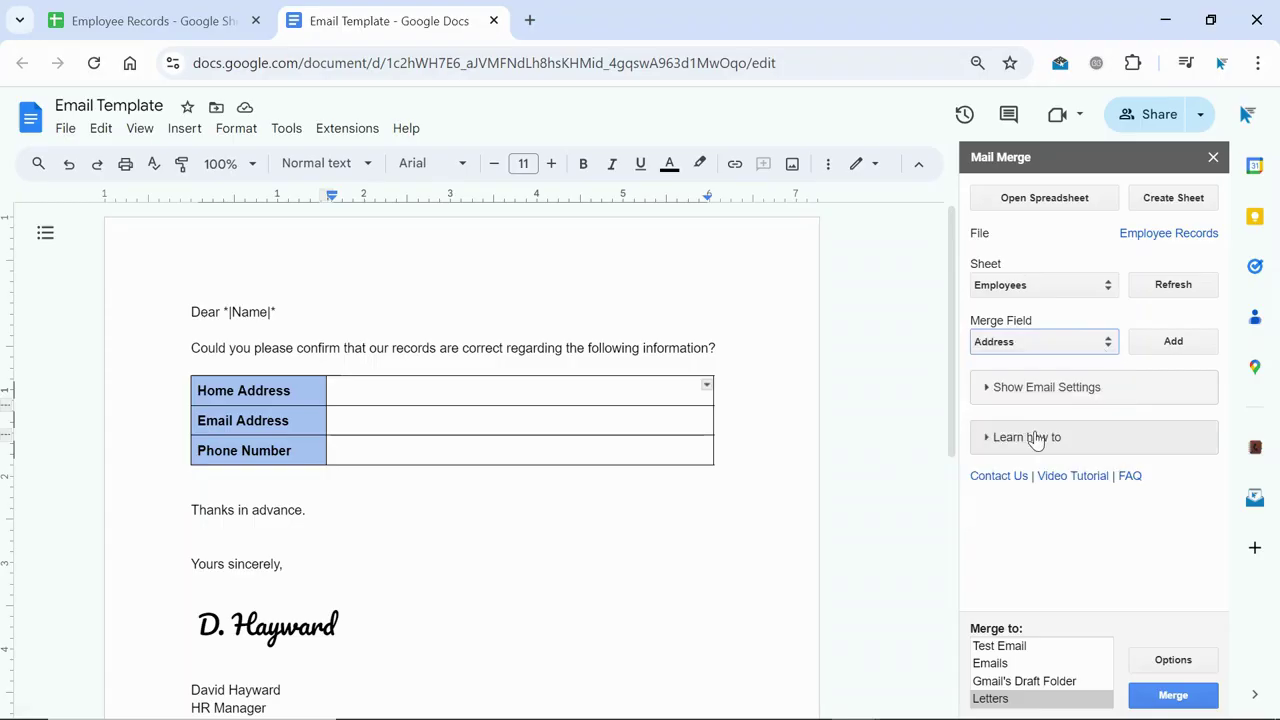
click(1208, 343)
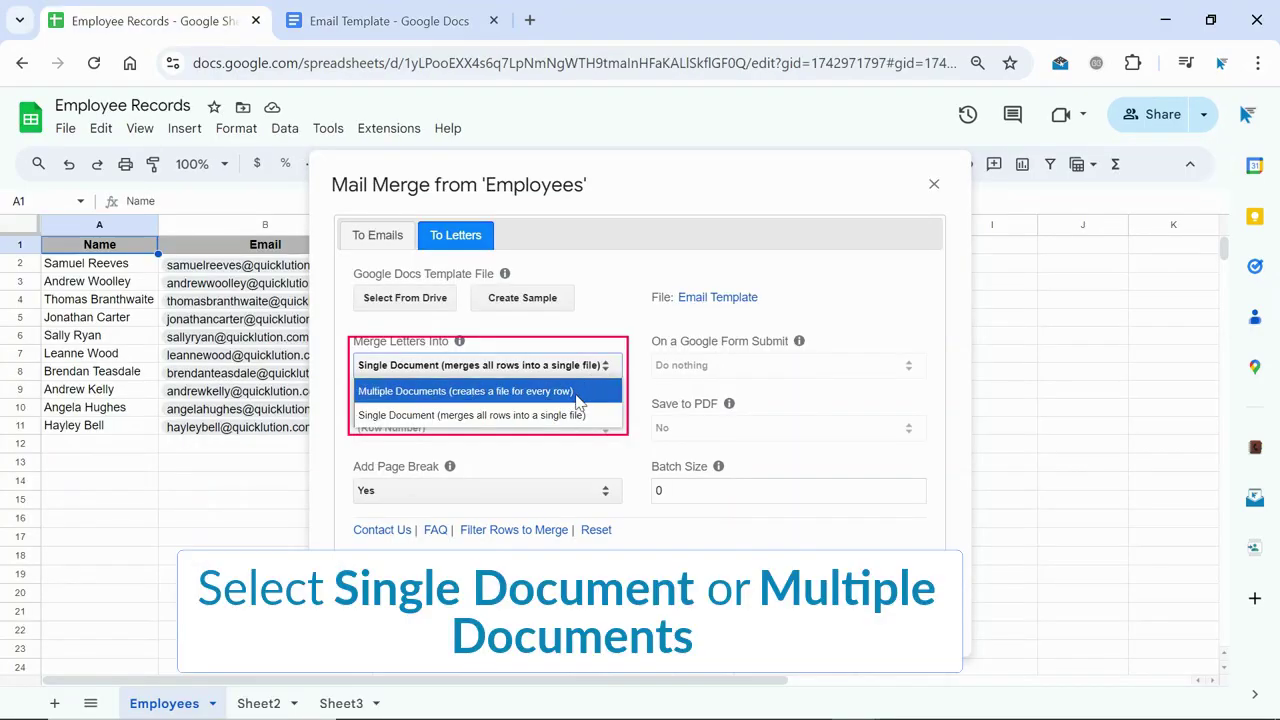
Step: In the Employee Records letter merge settings, merge the letters into a Single Document
click(577, 418)
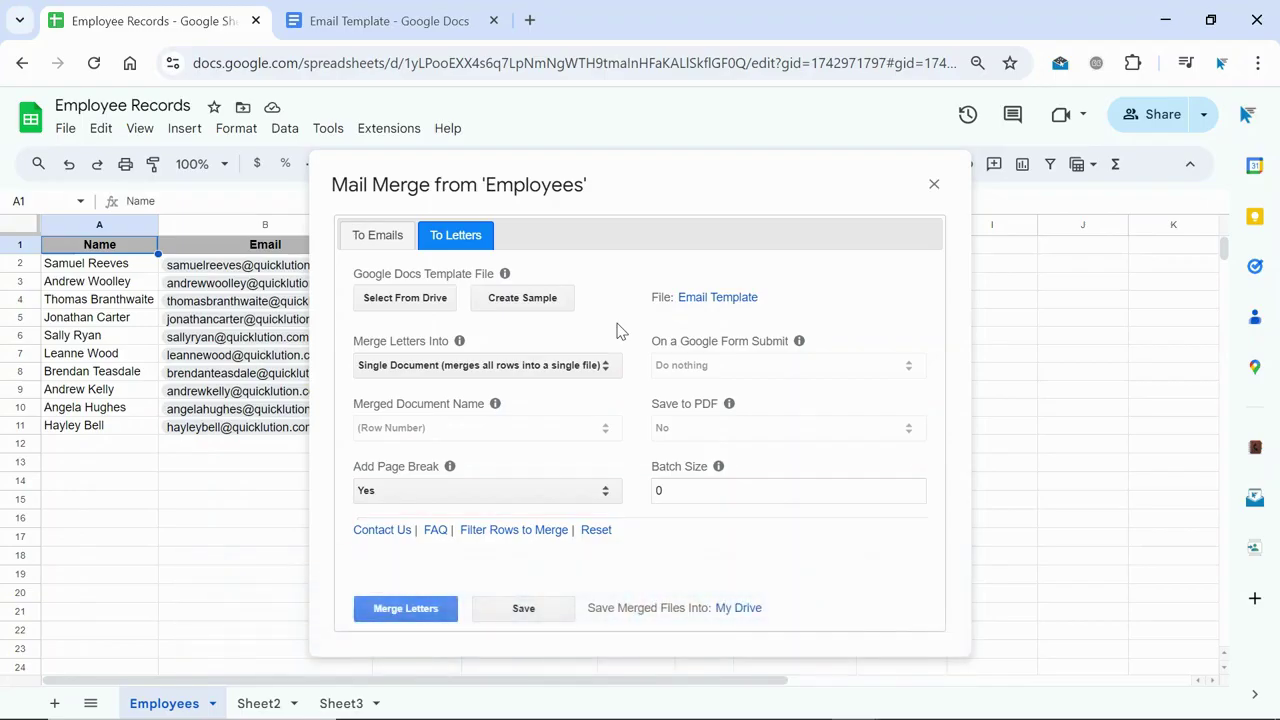
Step: Try the Multiple Documents option, which creates a file for every row, for merging the letters
click(604, 367)
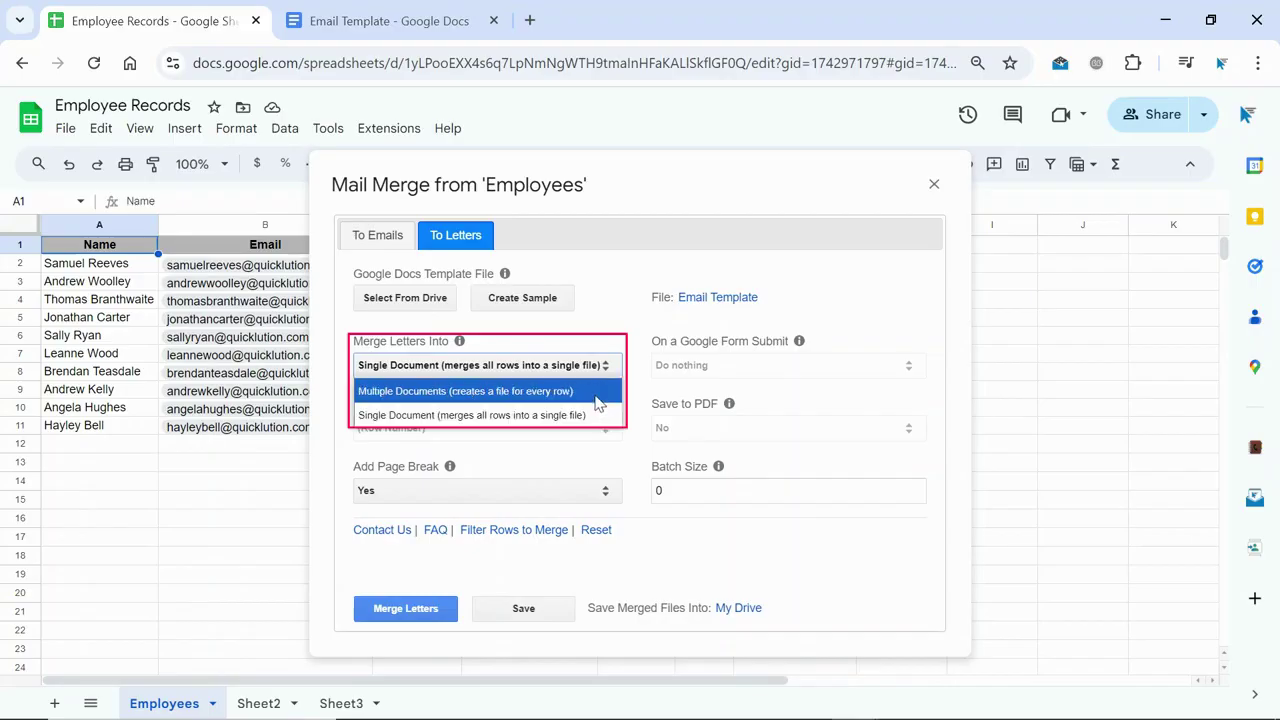
click(598, 400)
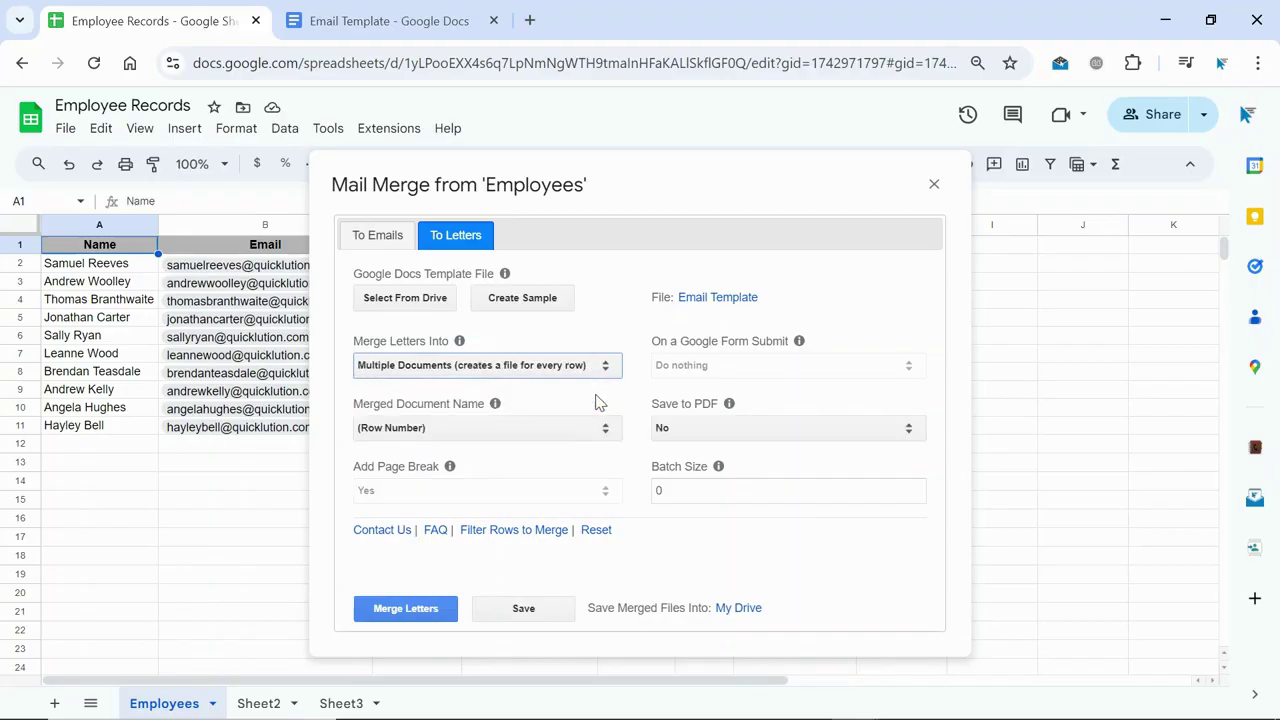
click(613, 316)
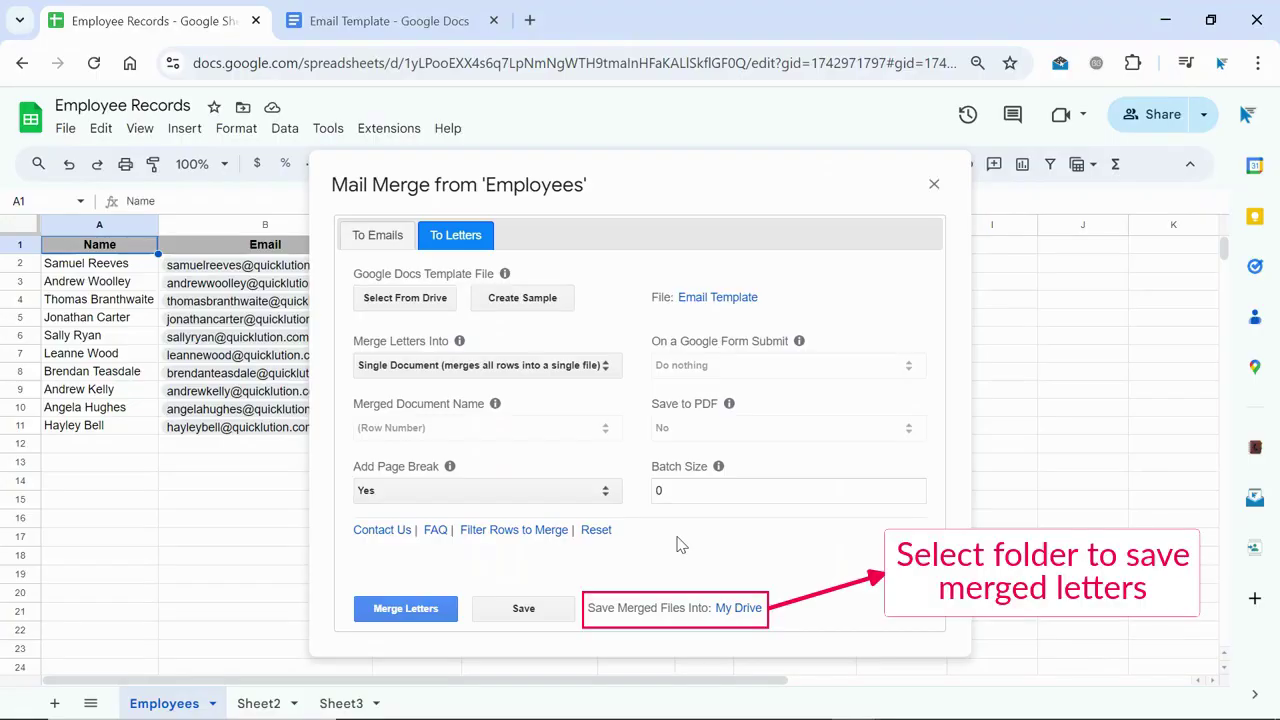
Step: Set the Employee Records folder in Google Drive as the location for saving the merged files
click(750, 608)
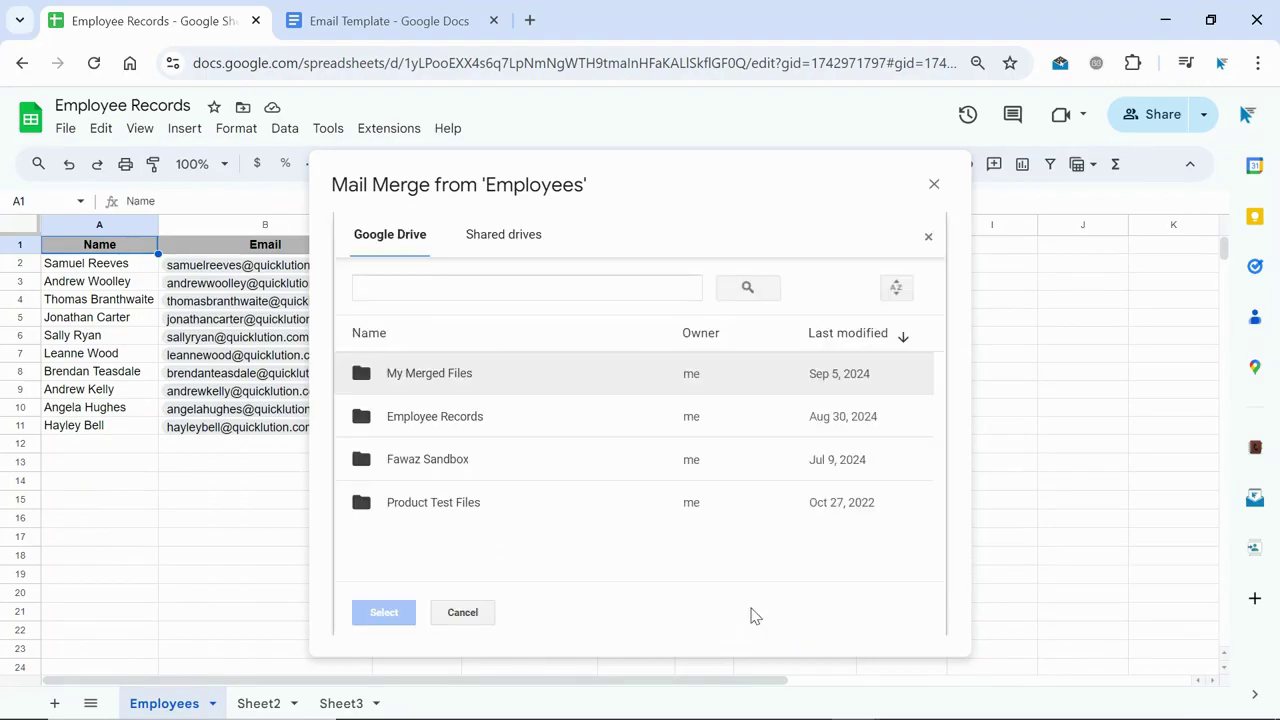
click(494, 430)
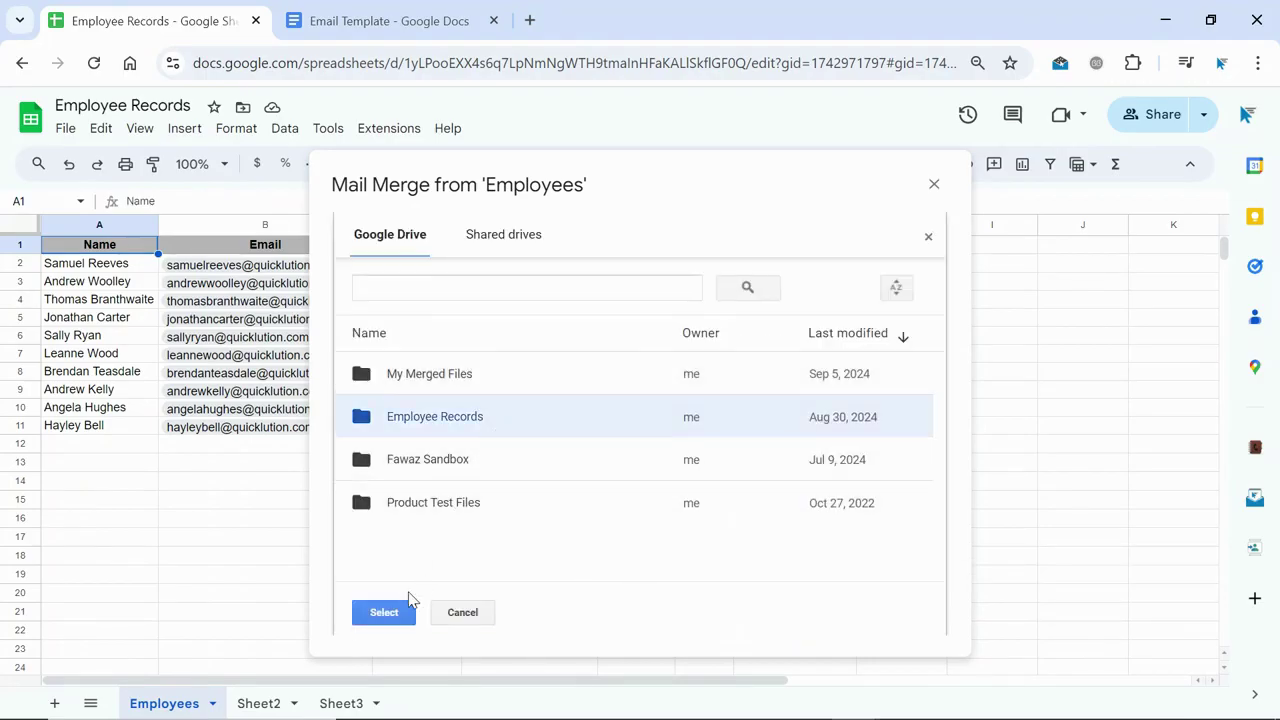
click(401, 608)
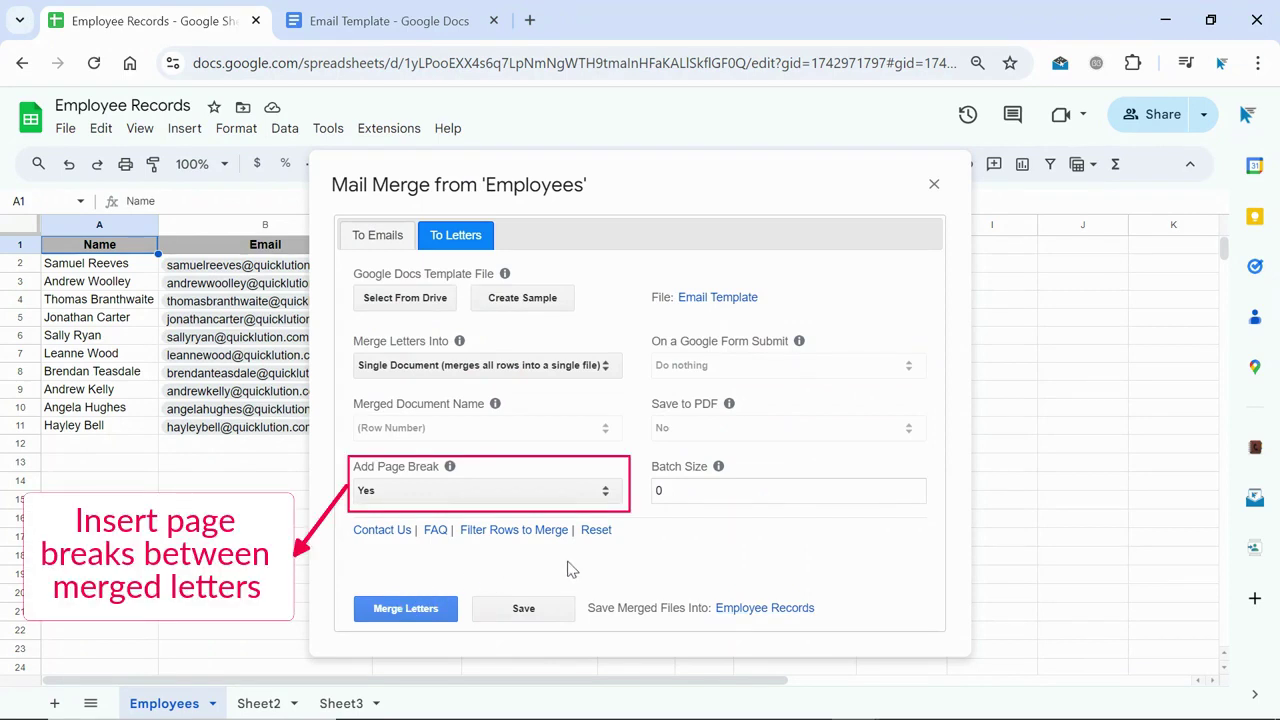
Step: Set Add Page Break to Yes and run the single-document letter merge for all employees
click(620, 495)
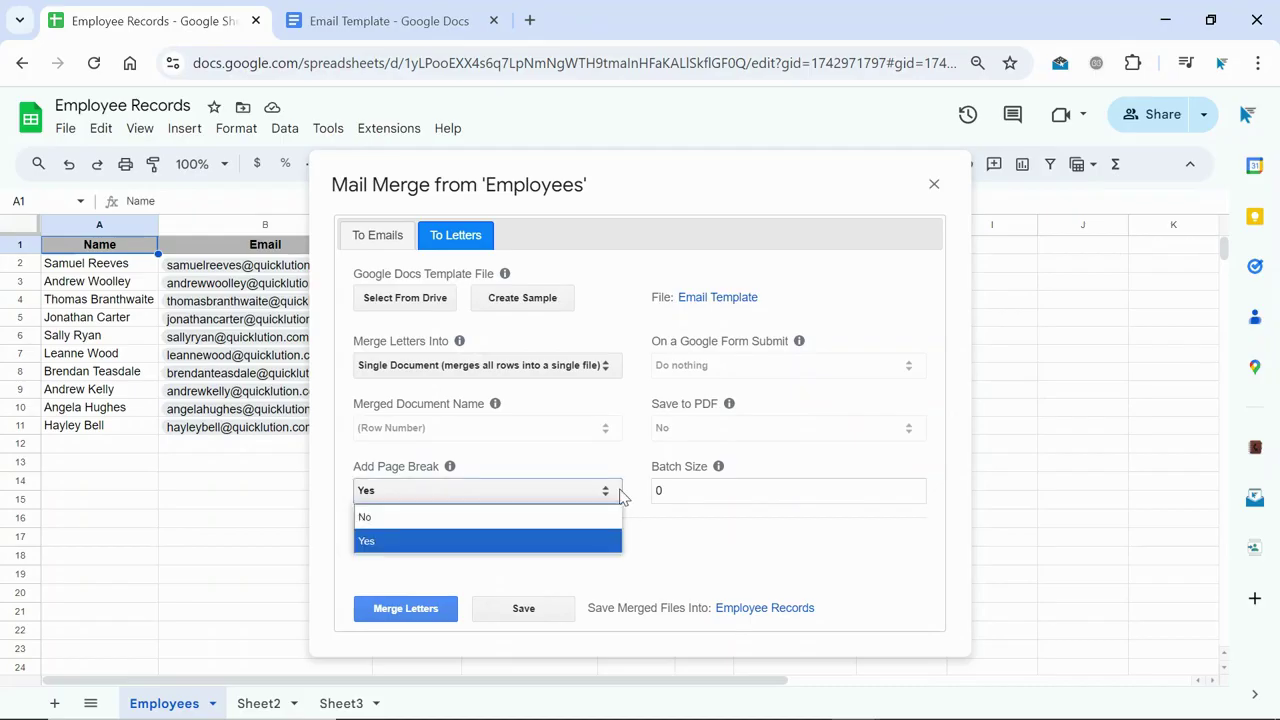
click(585, 541)
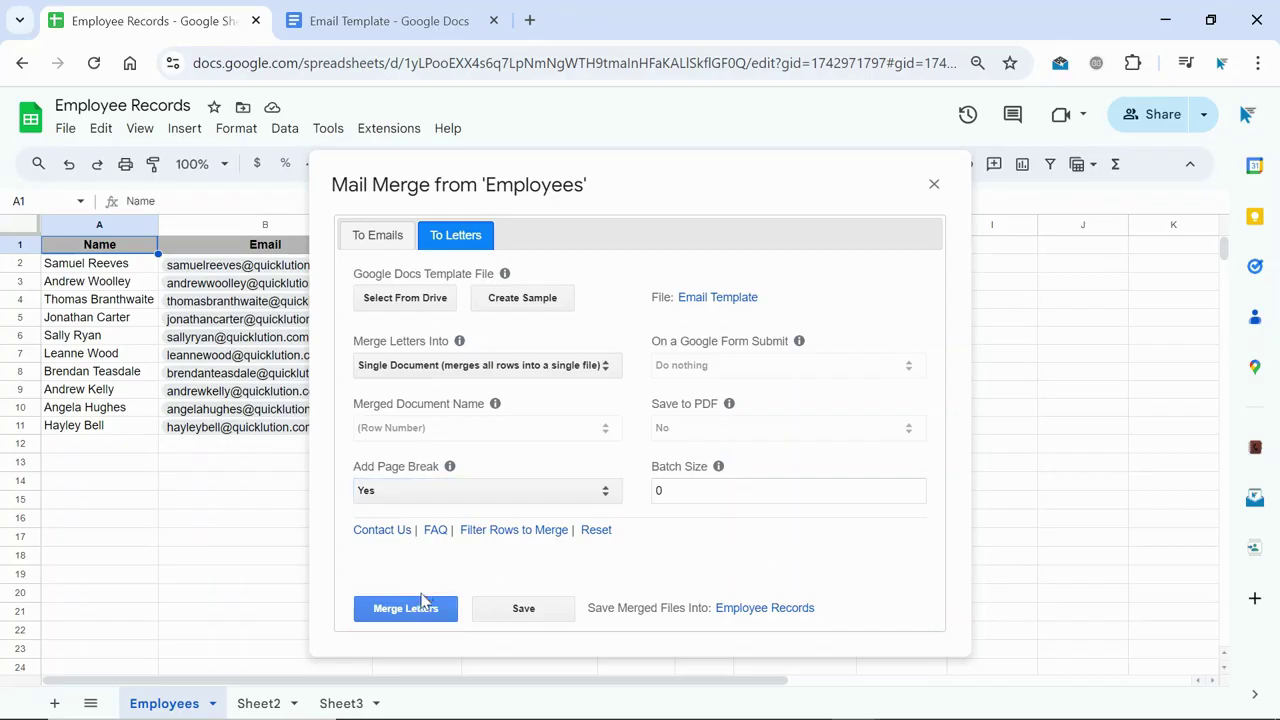
click(428, 612)
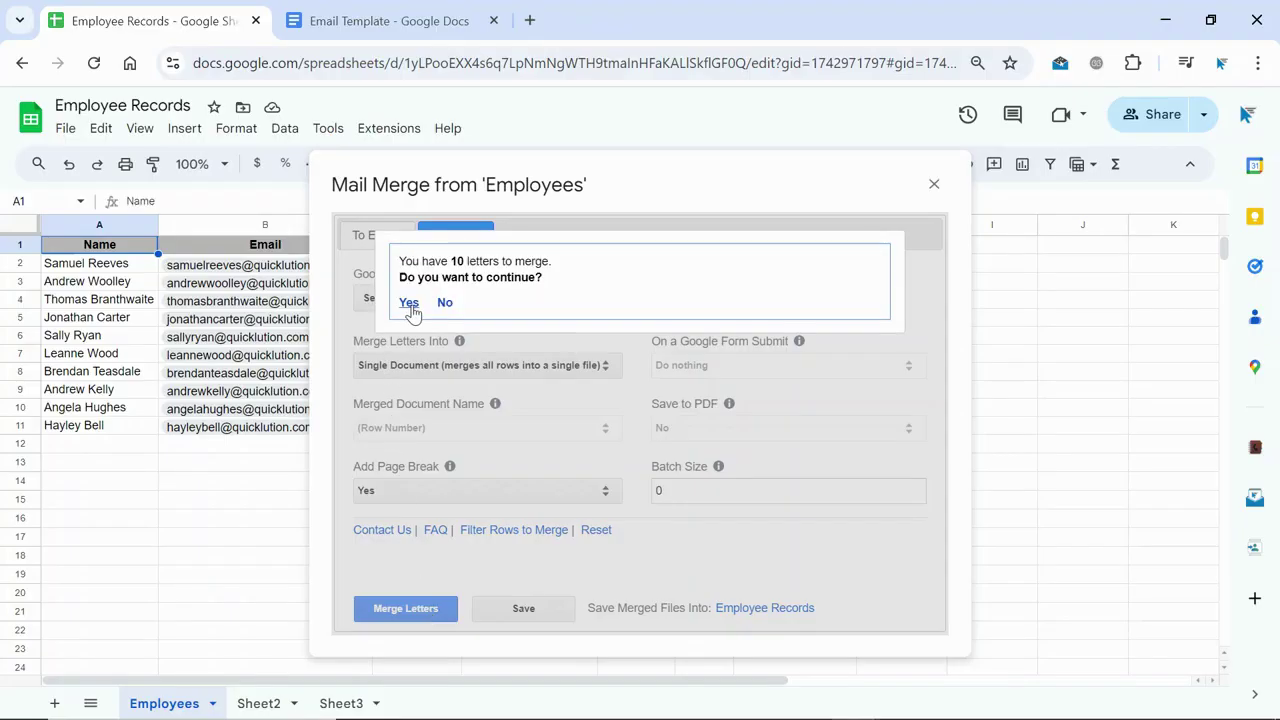
click(409, 304)
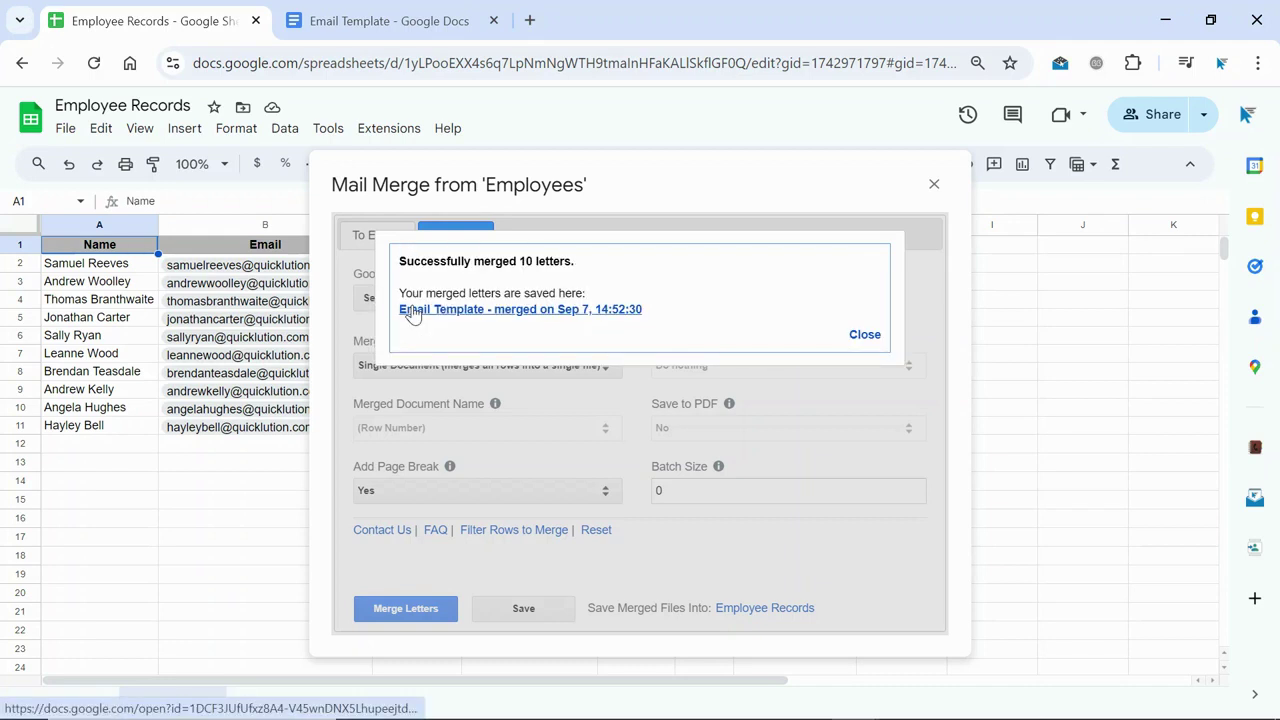
Step: Open the merged document and look through the employee letters it contains
click(566, 318)
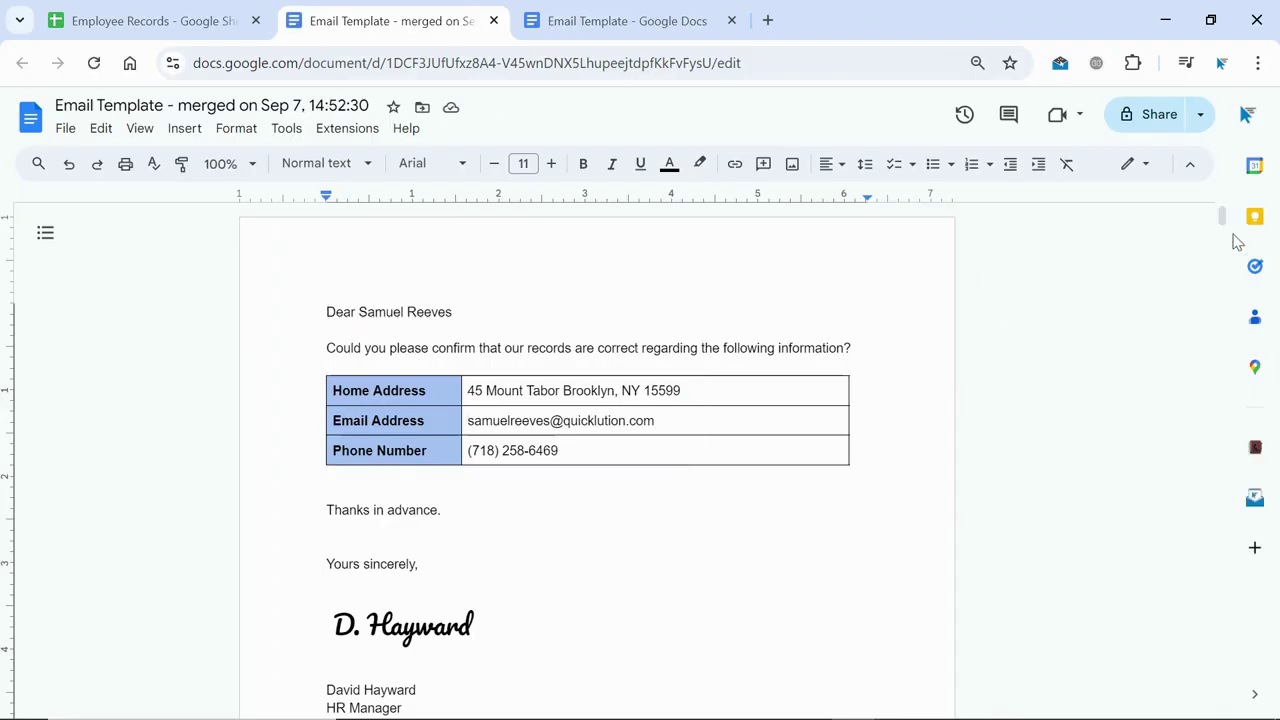
mouse_move(1222, 226)
mouse_down()
mouse_move(1238, 288)
mouse_move(1226, 214)
mouse_up()
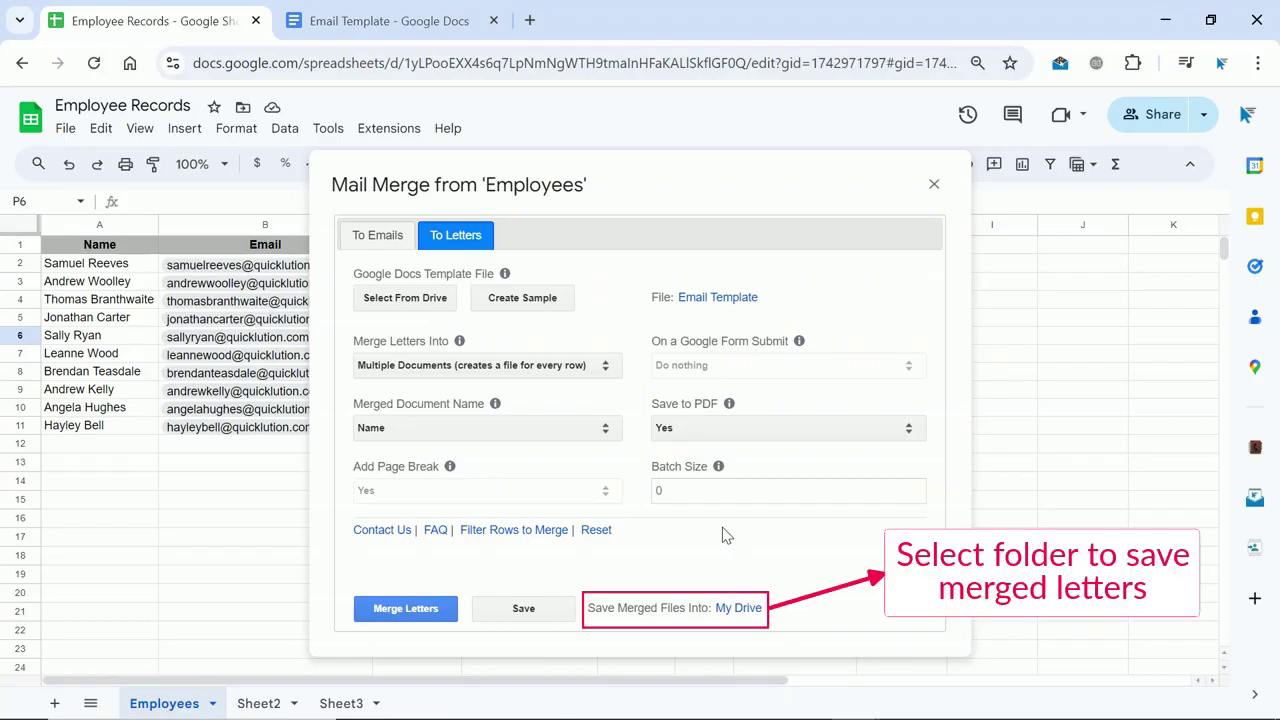
Step: Choose the Employee Records folder in Google Drive for saving the separate merged files
click(749, 608)
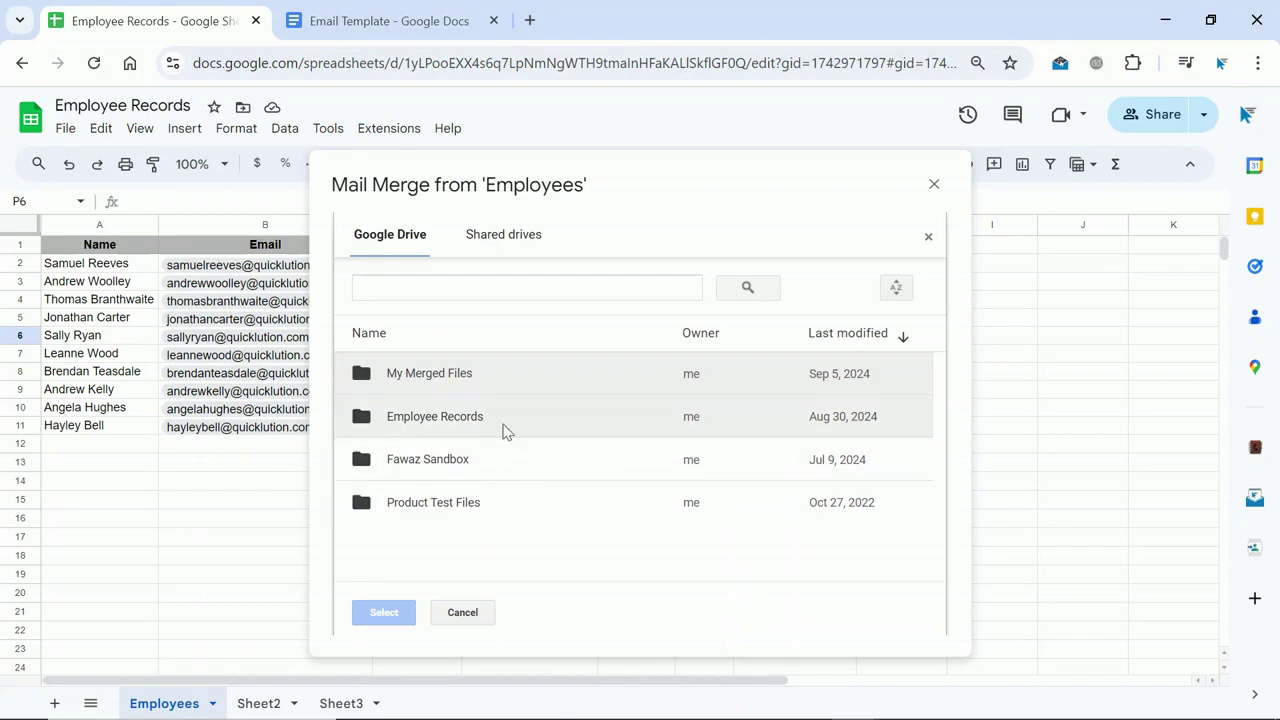
click(504, 430)
click(403, 613)
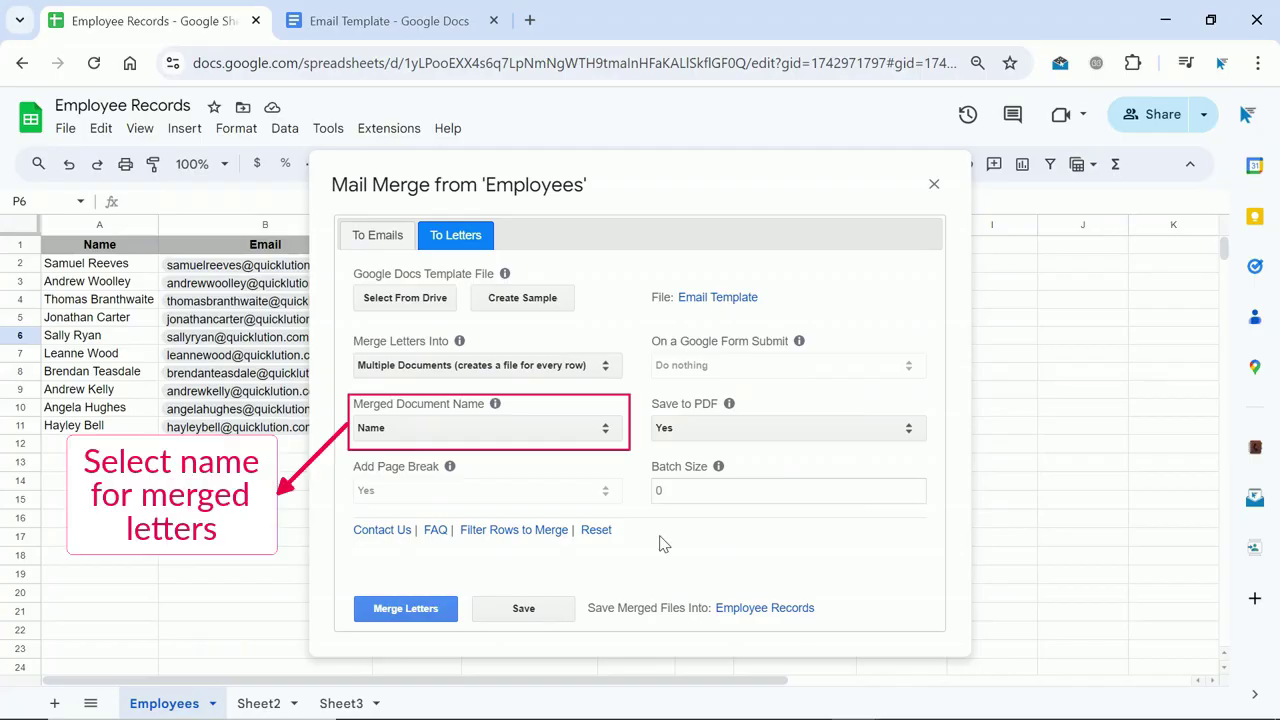
Step: Use the Name column for the merged document names and set Save to PDF to Yes
click(605, 430)
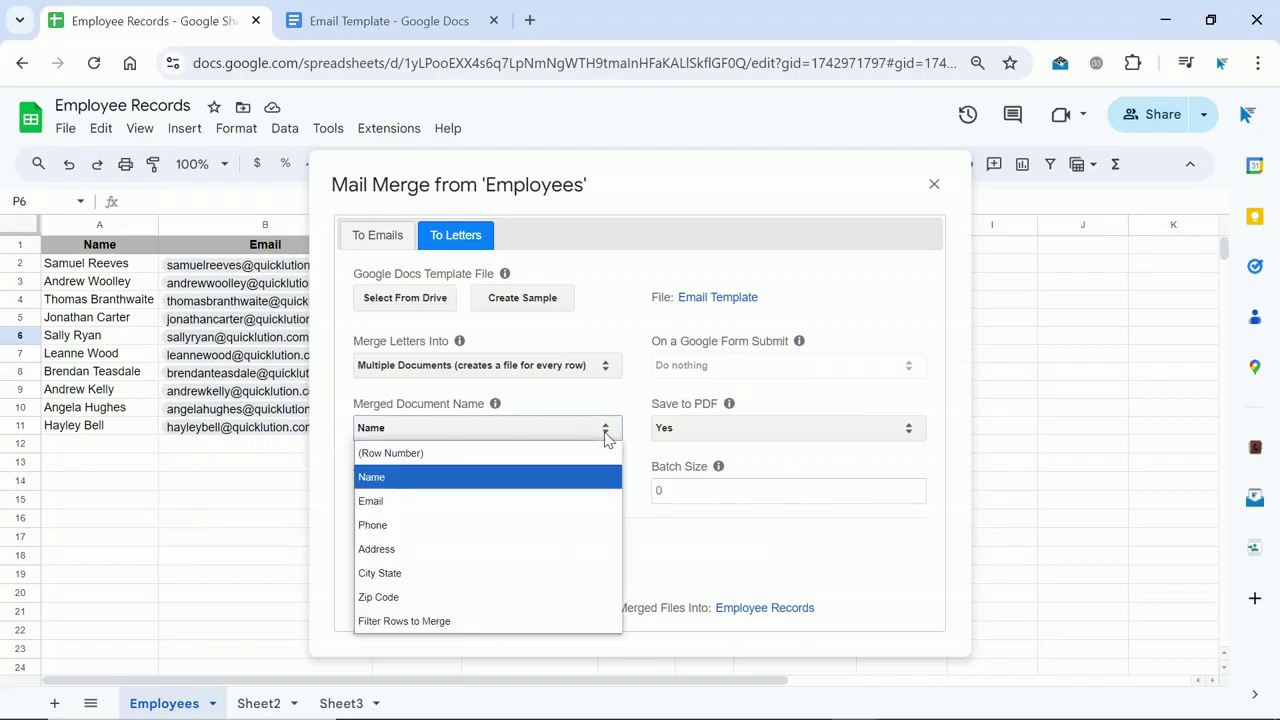
click(565, 478)
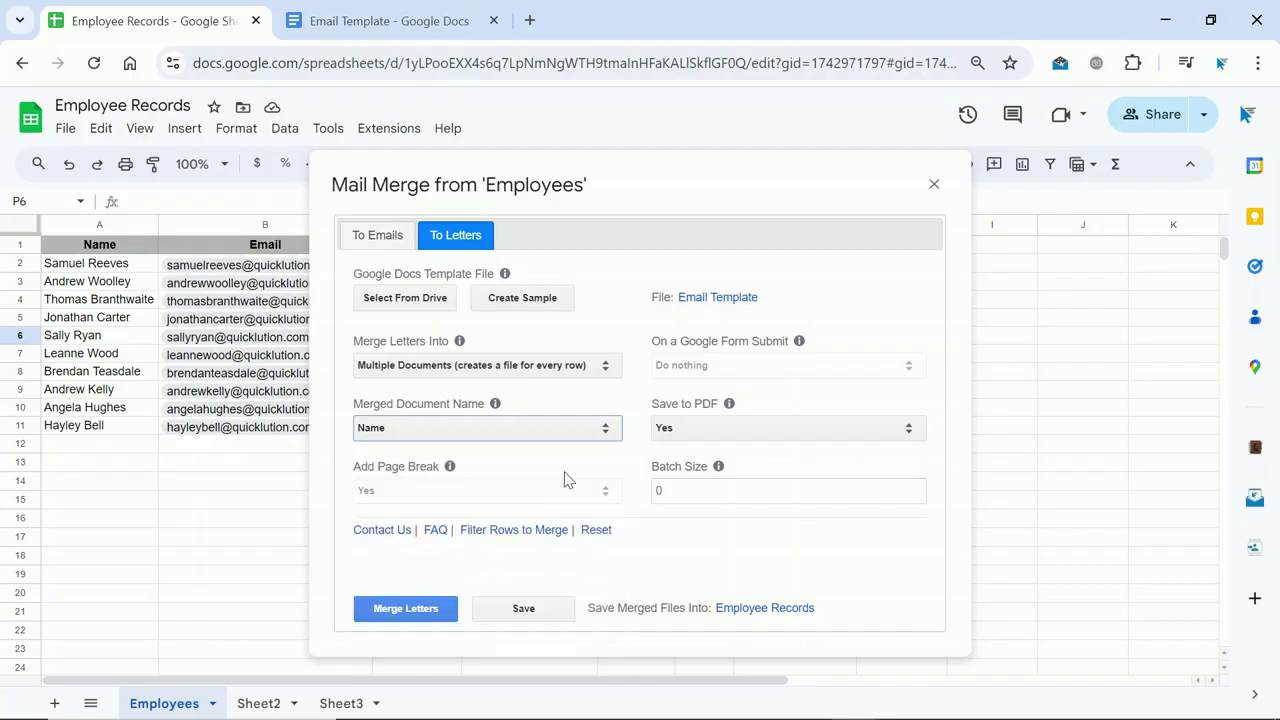
click(585, 471)
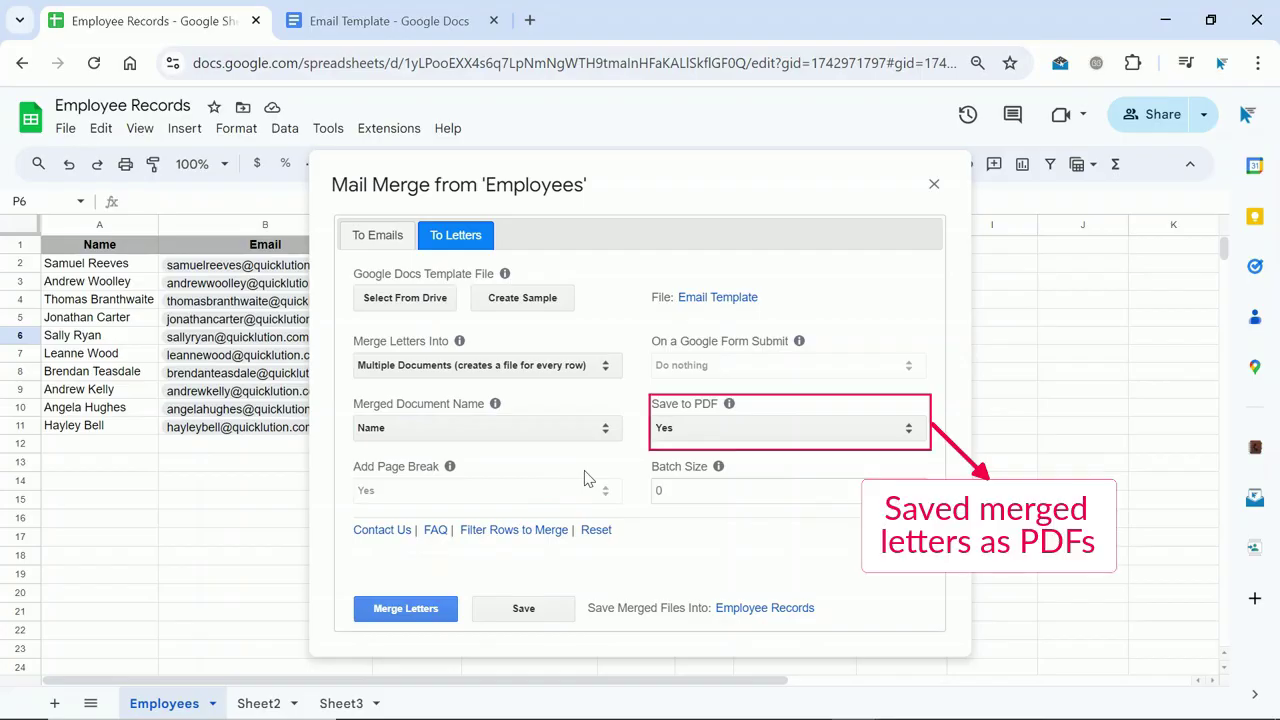
click(855, 436)
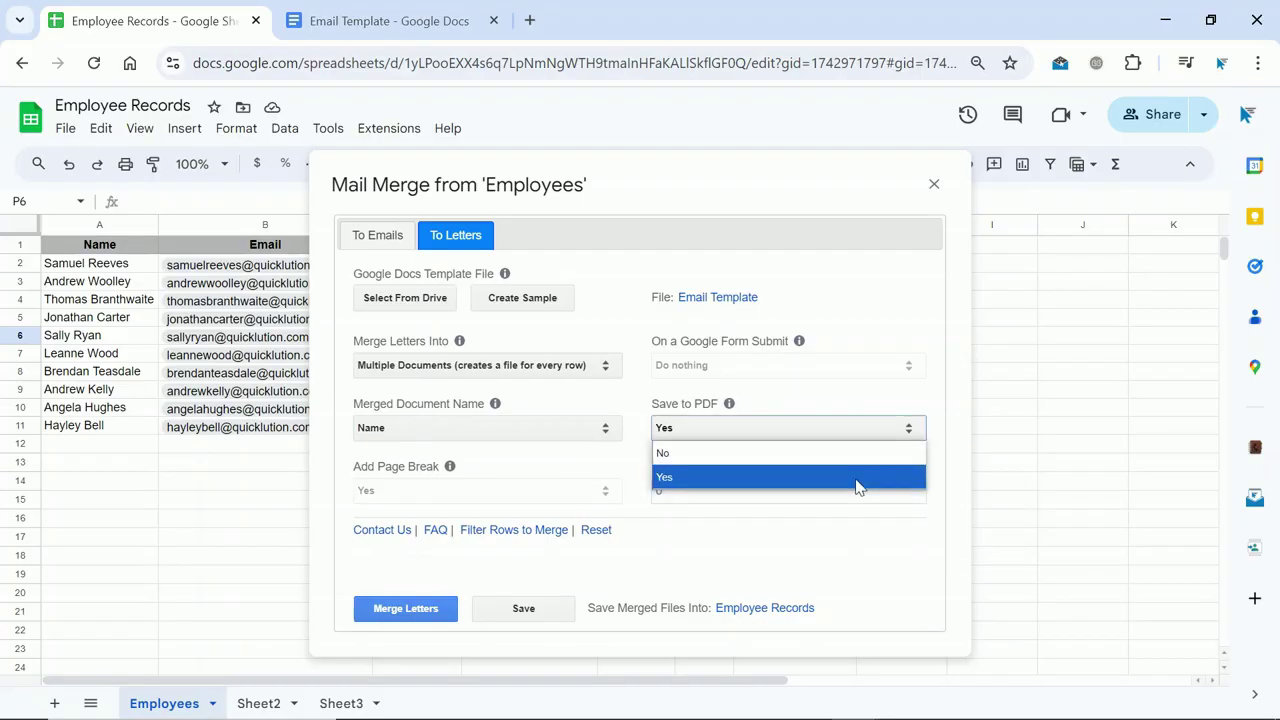
click(857, 477)
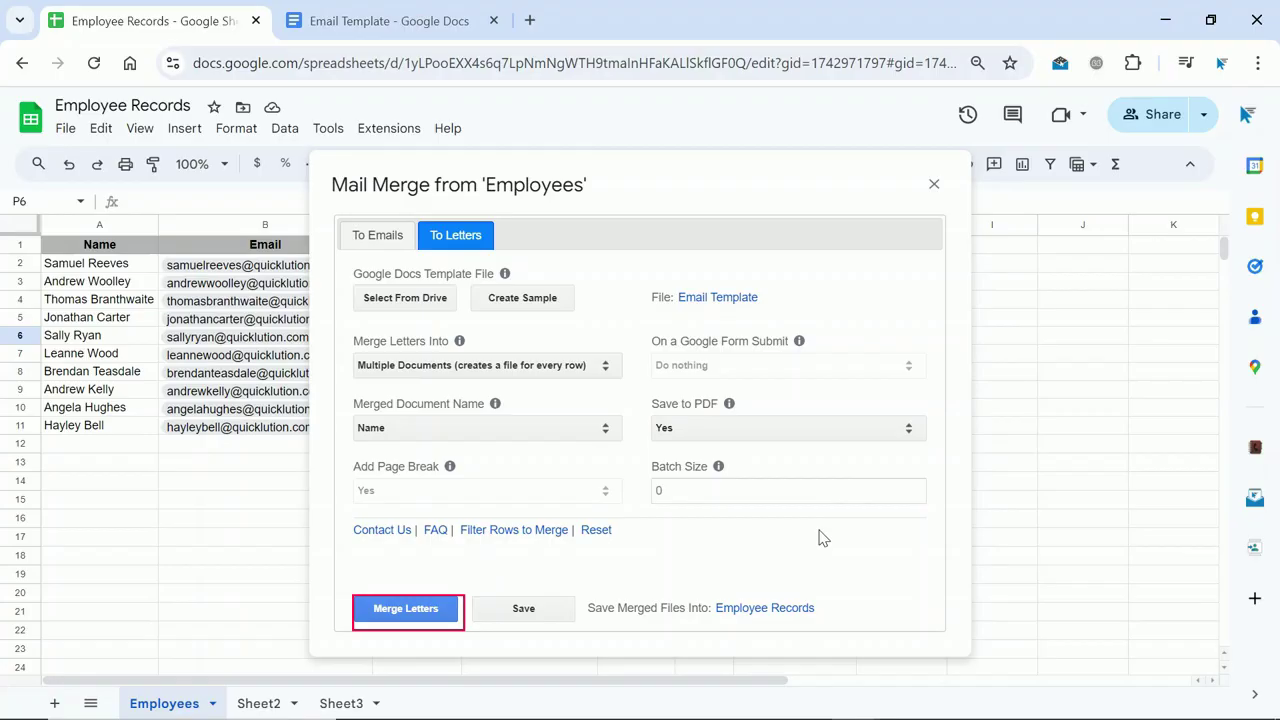
Step: Run the multiple-documents letter merge and open the Employee Records folder holding the merged files
click(449, 614)
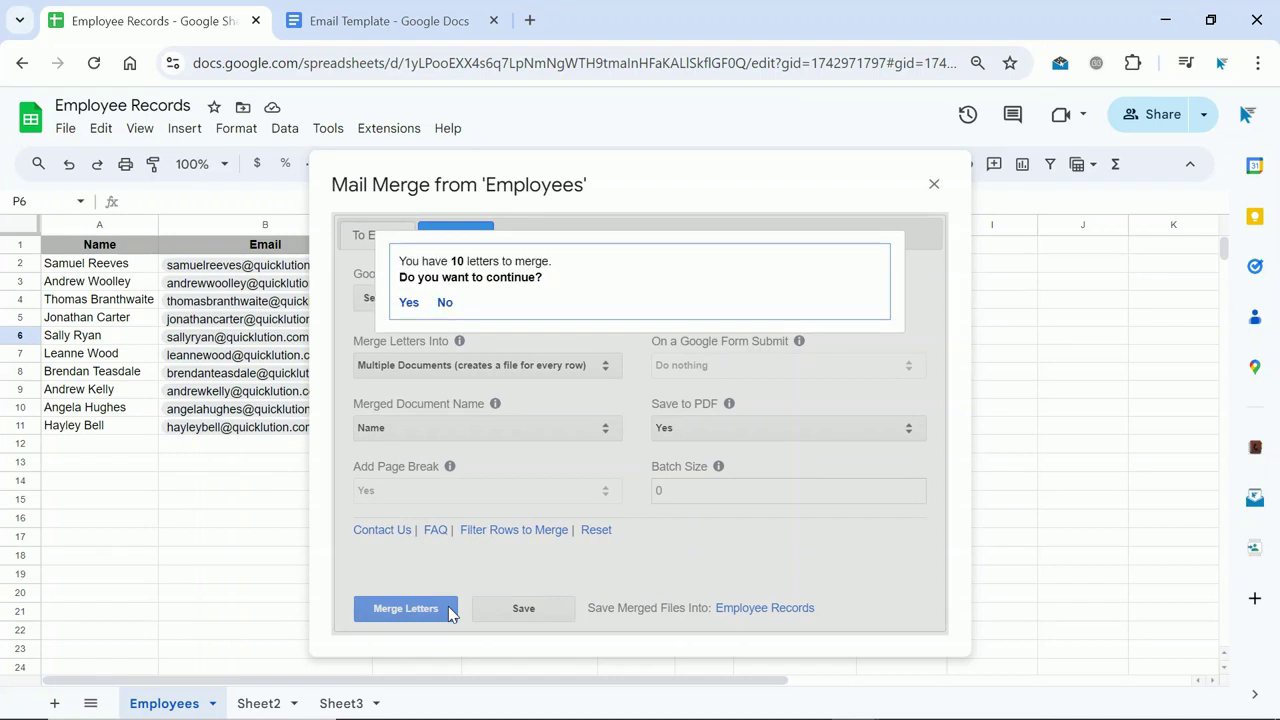
click(409, 304)
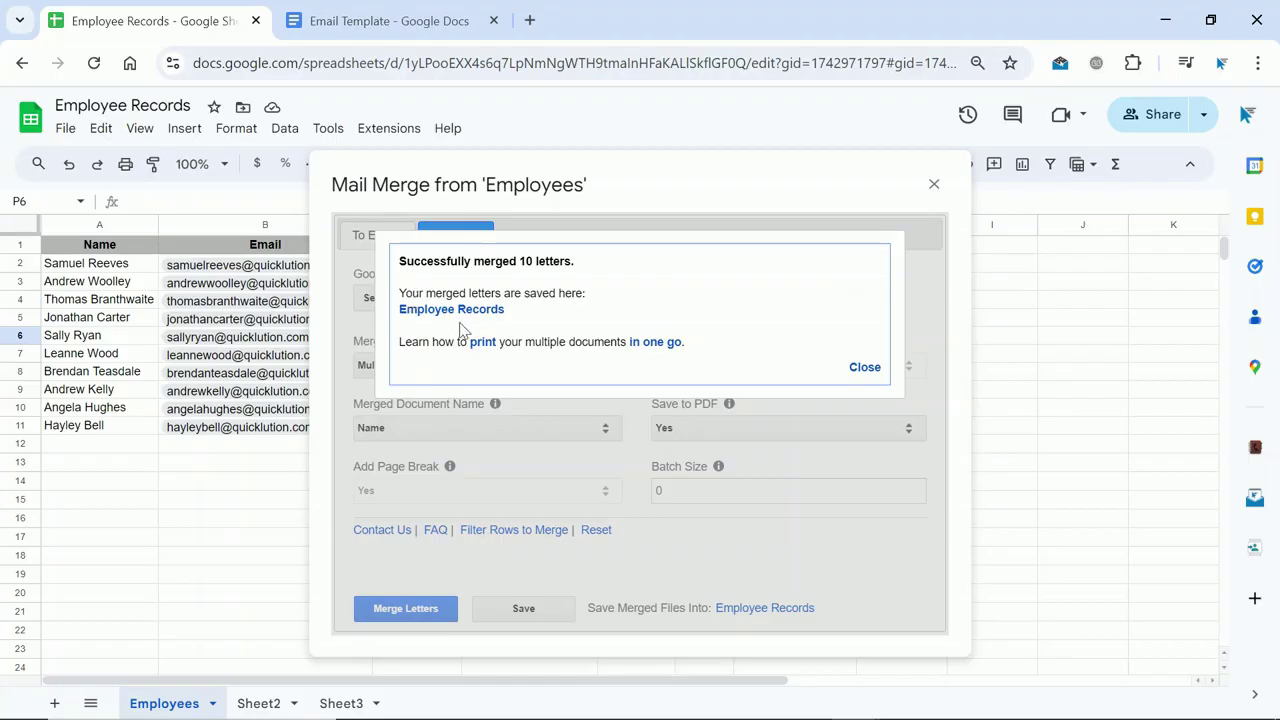
click(498, 312)
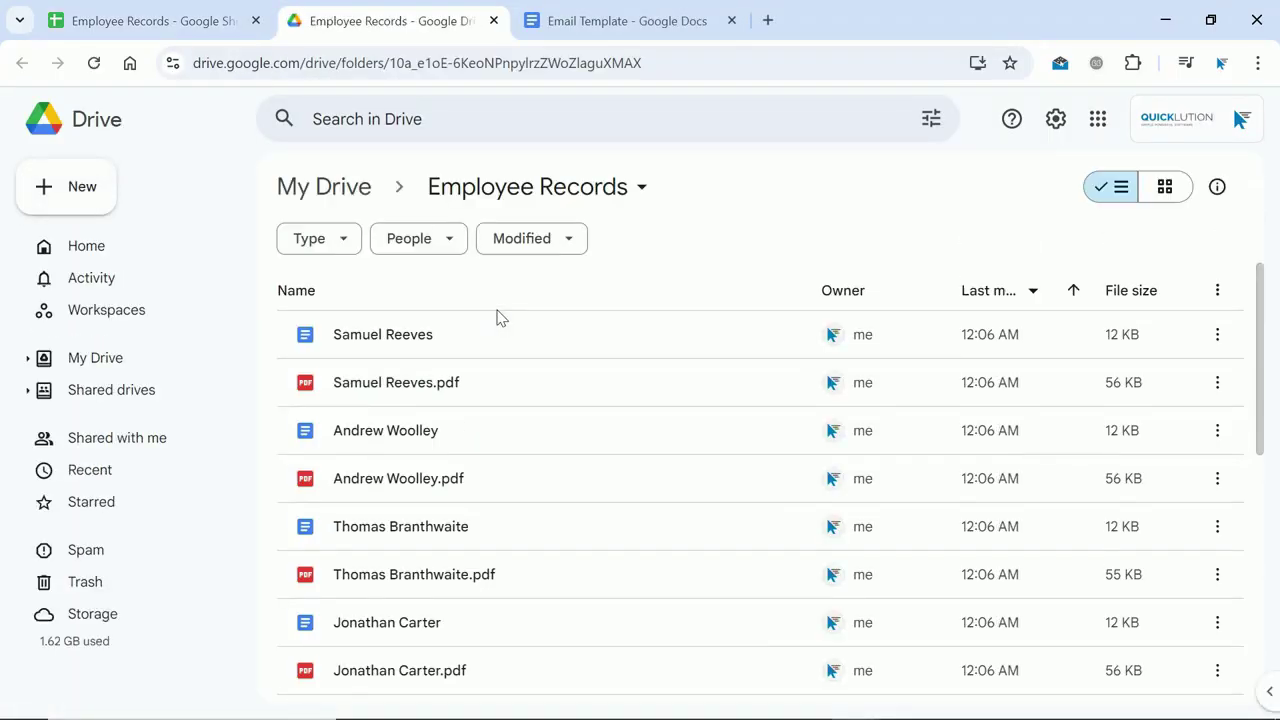
Step: Examine the first employee's merged letter as both the Google Docs file and the PDF
double_click(417, 343)
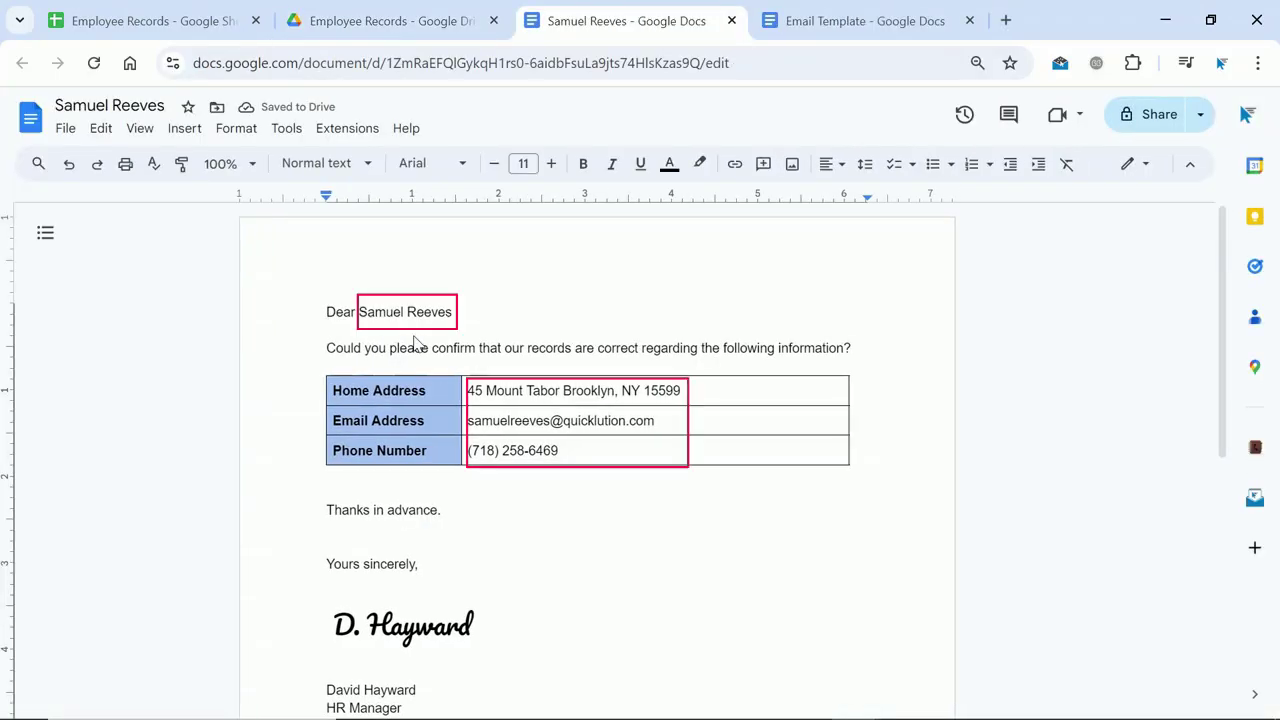
click(412, 14)
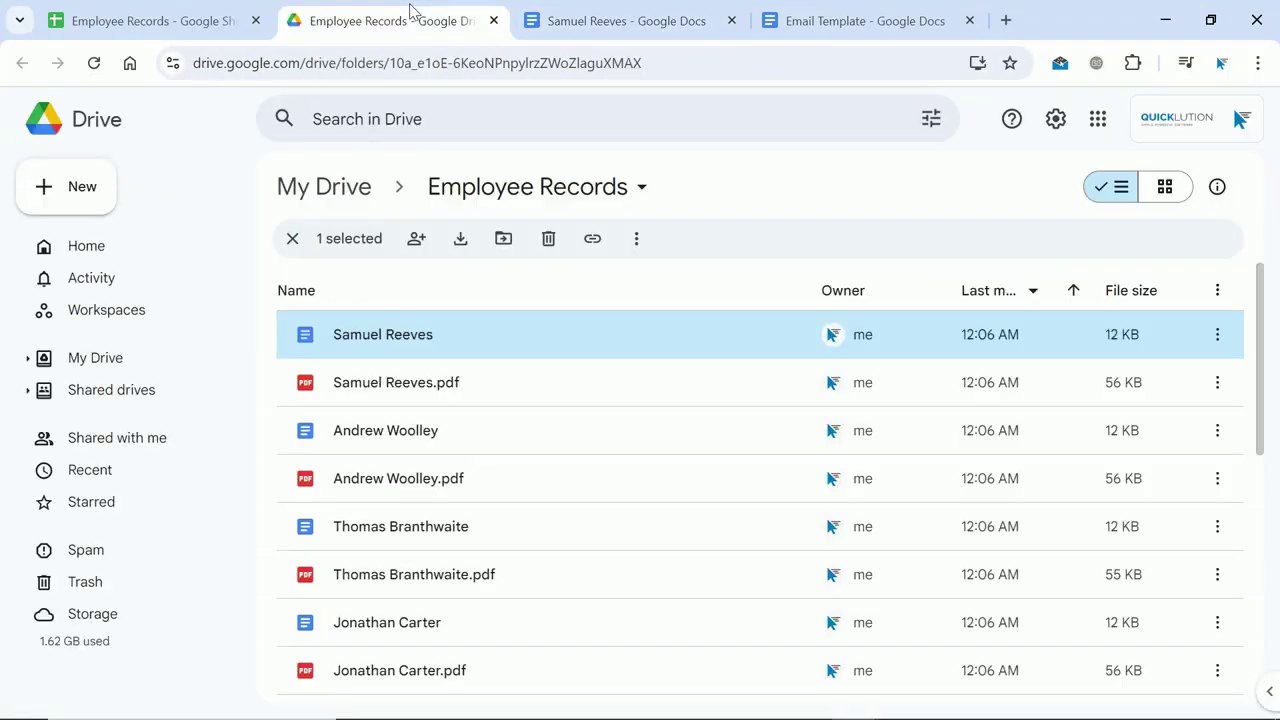
double_click(411, 386)
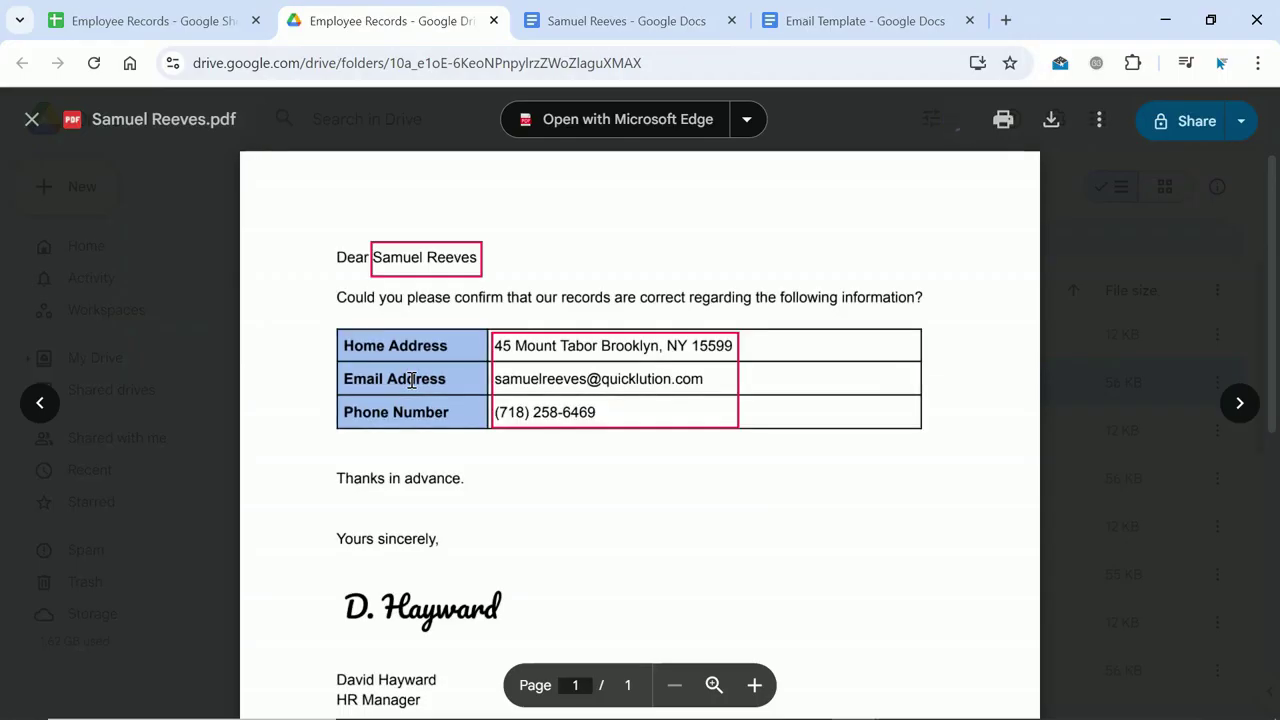